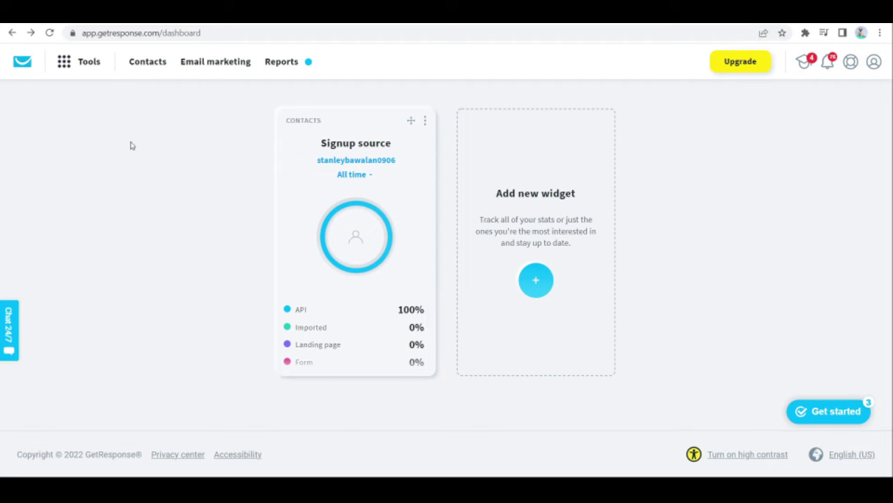
pyautogui.click(536, 278)
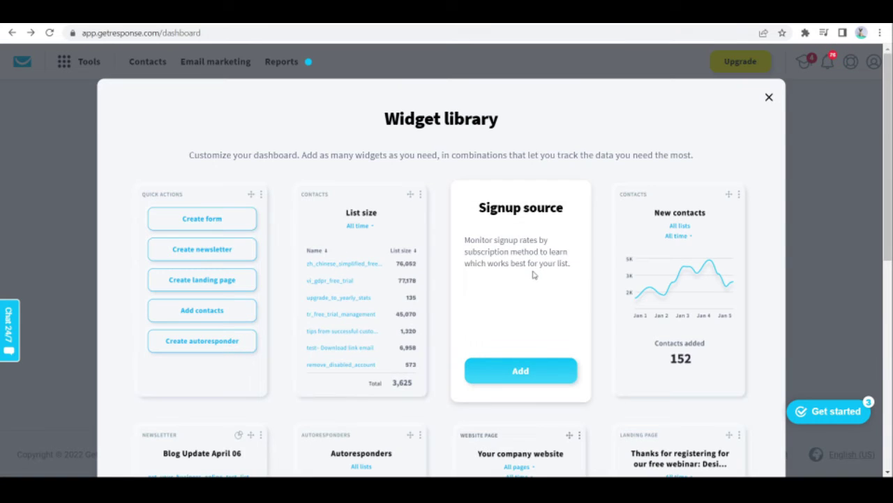
pyautogui.scroll(-3, 351, 262)
pyautogui.scroll(-2, 351, 263)
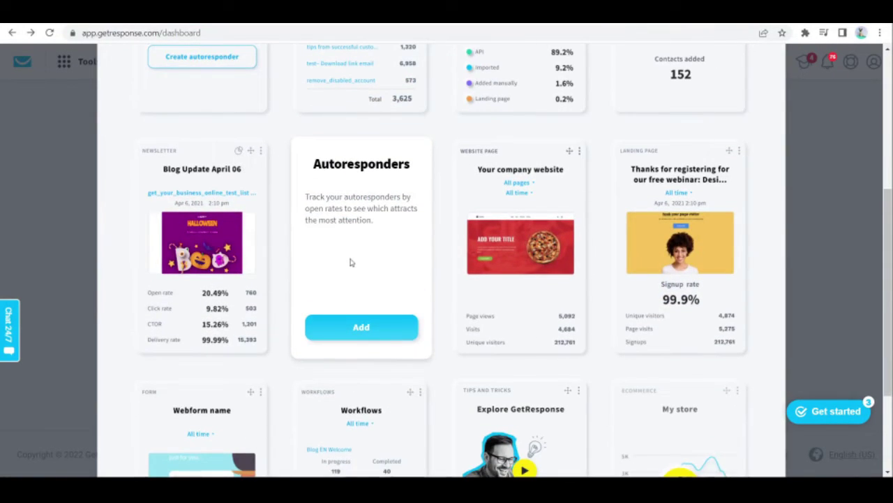
pyautogui.scroll(3, 351, 262)
pyautogui.scroll(2, 351, 262)
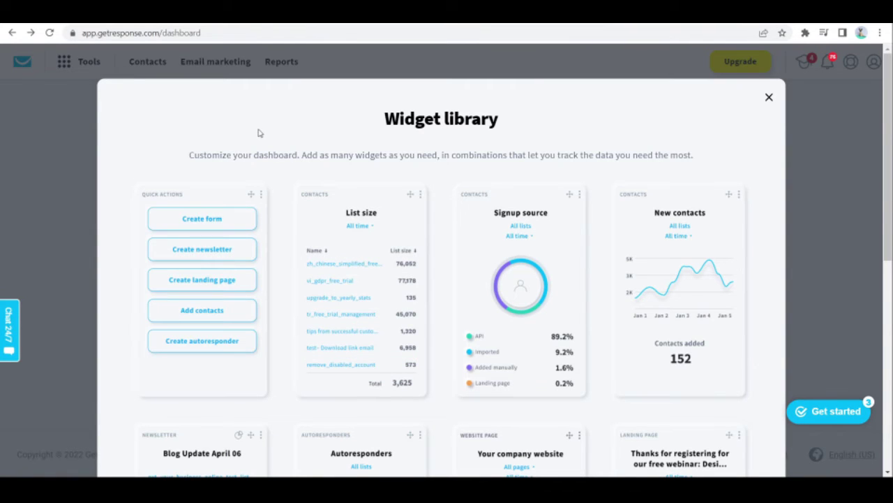
pyautogui.scroll(-1, 270, 109)
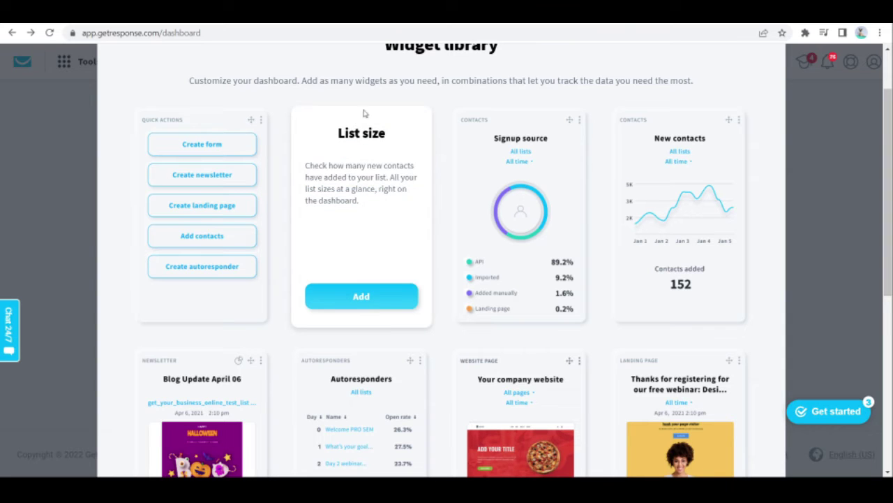
pyautogui.scroll(-1, 444, 78)
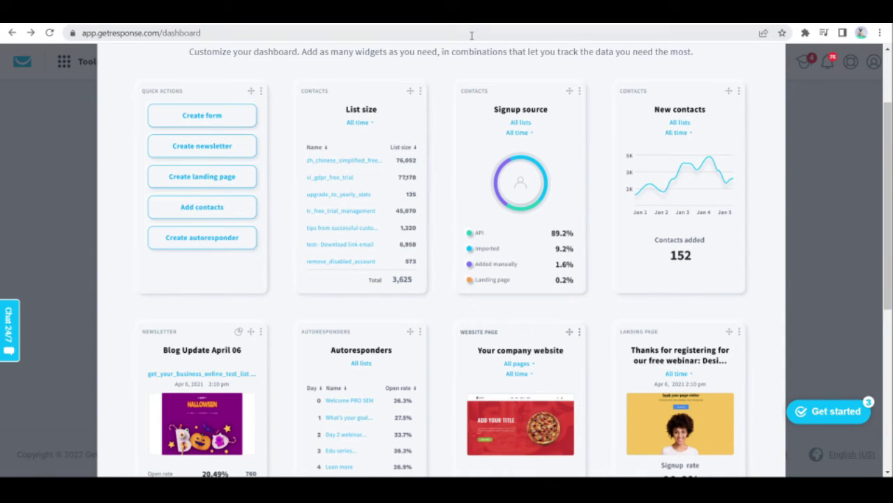
pyautogui.scroll(-2, 467, 119)
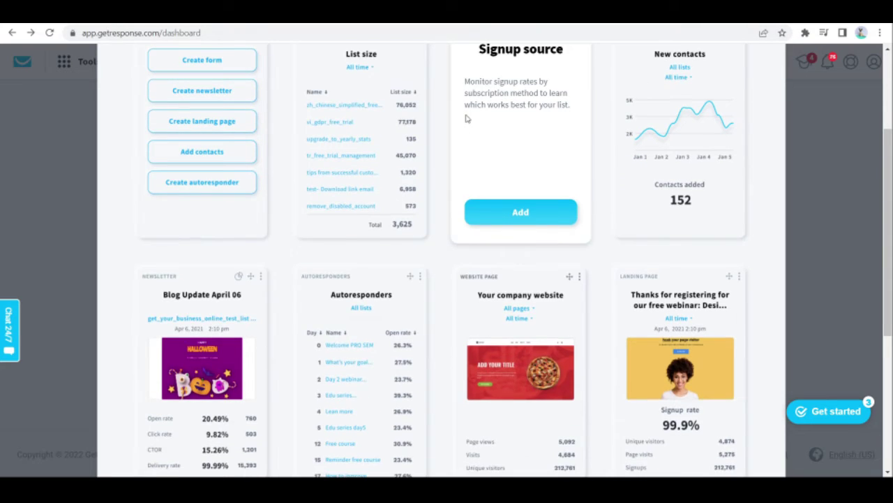
pyautogui.scroll(1, 467, 119)
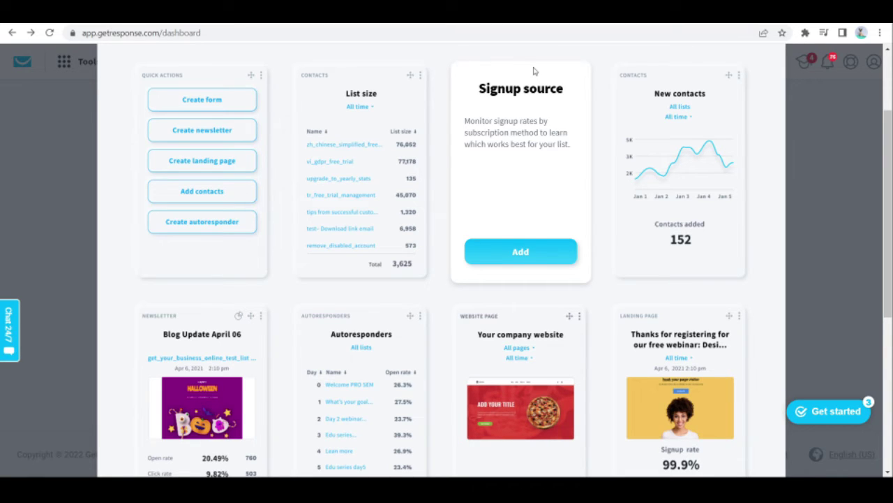
pyautogui.moveTo(674, 138)
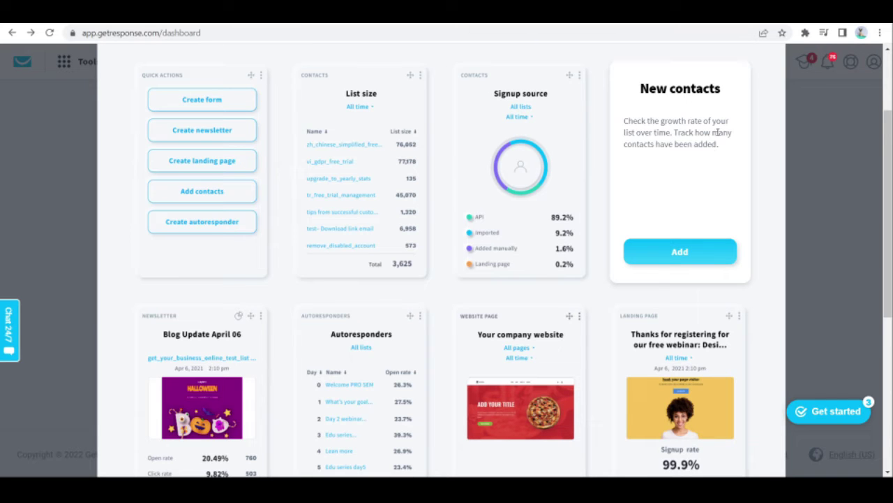
pyautogui.scroll(-2, 625, 191)
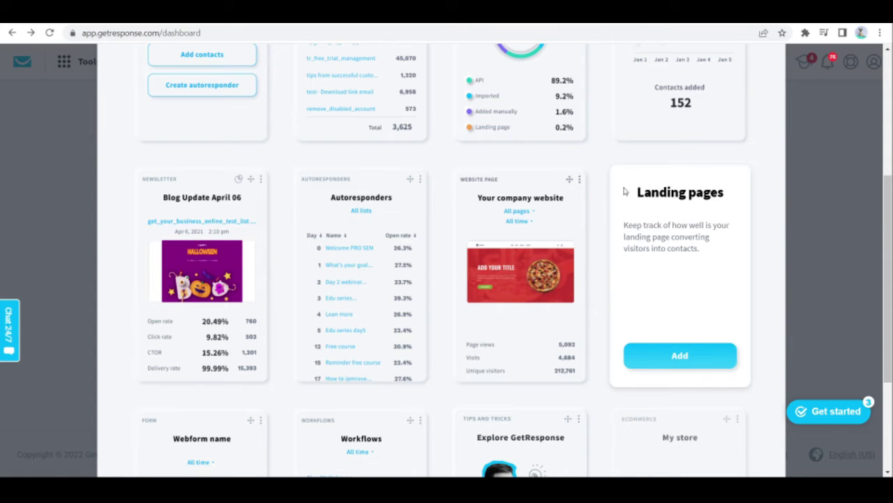
pyautogui.scroll(-3, 624, 190)
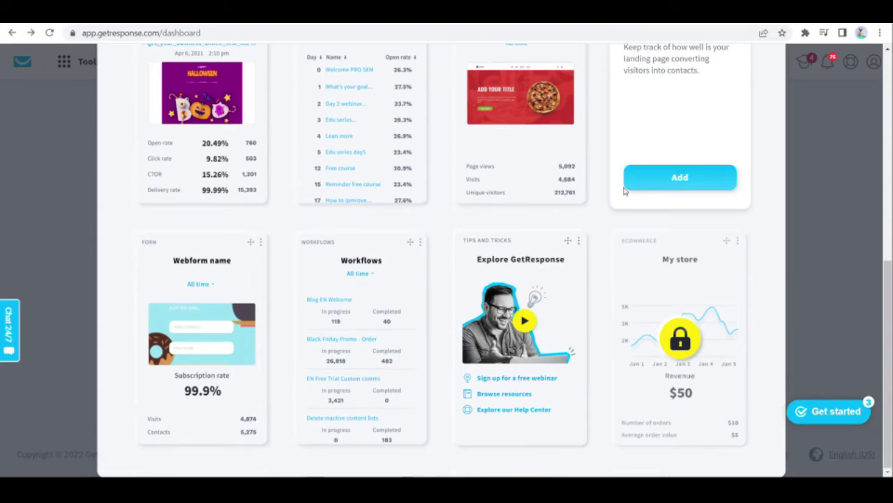
pyautogui.moveTo(361, 391)
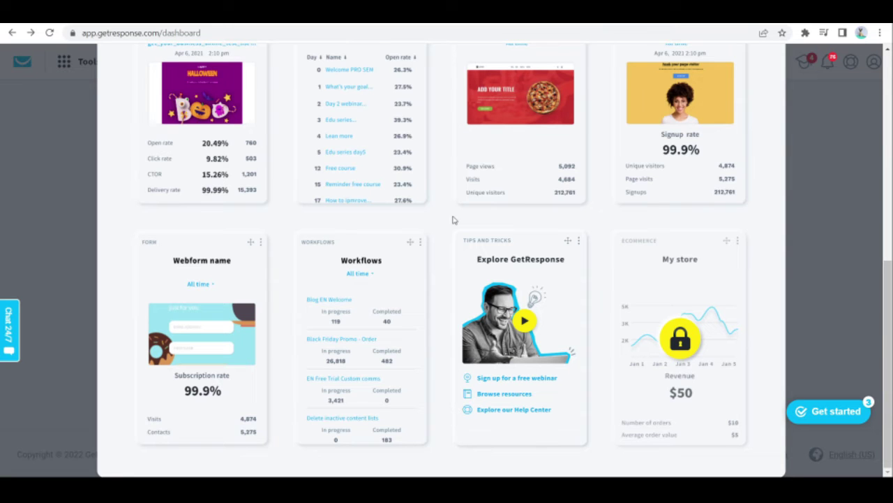
pyautogui.moveTo(416, 154)
pyautogui.moveTo(617, 119)
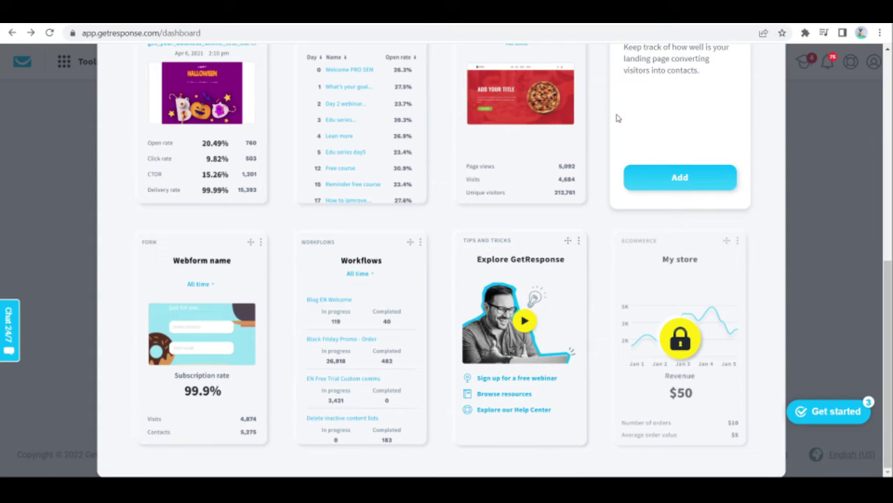
pyautogui.moveTo(646, 256)
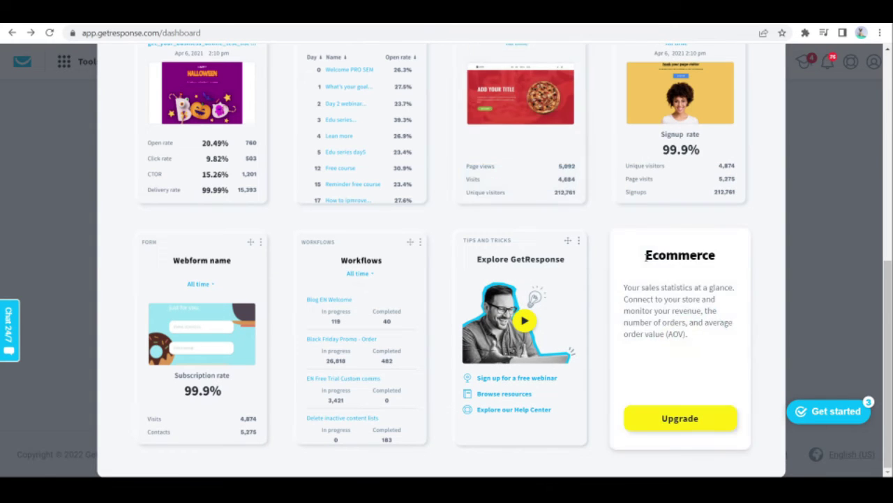
pyautogui.moveTo(491, 355)
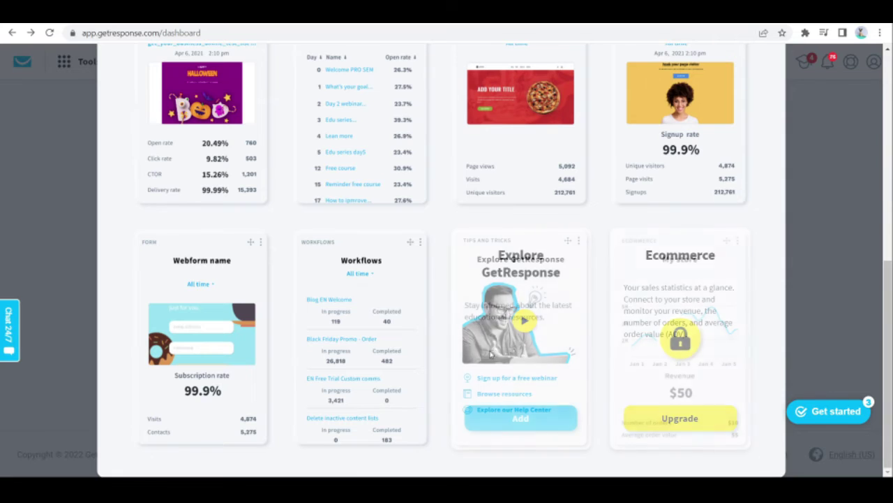
pyautogui.moveTo(700, 341)
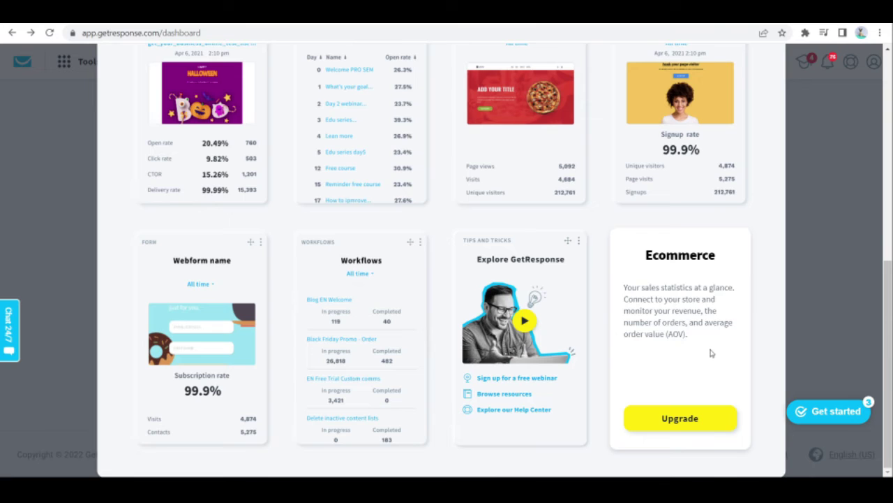
pyautogui.scroll(5, 711, 354)
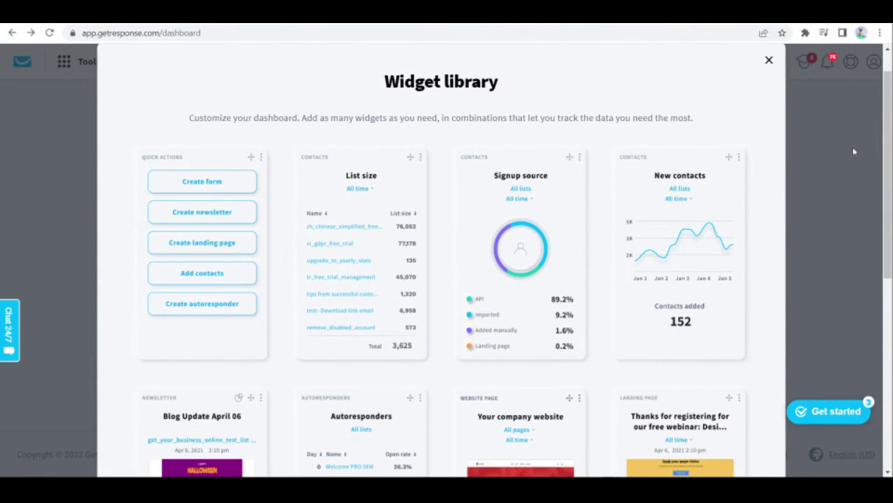
pyautogui.click(853, 151)
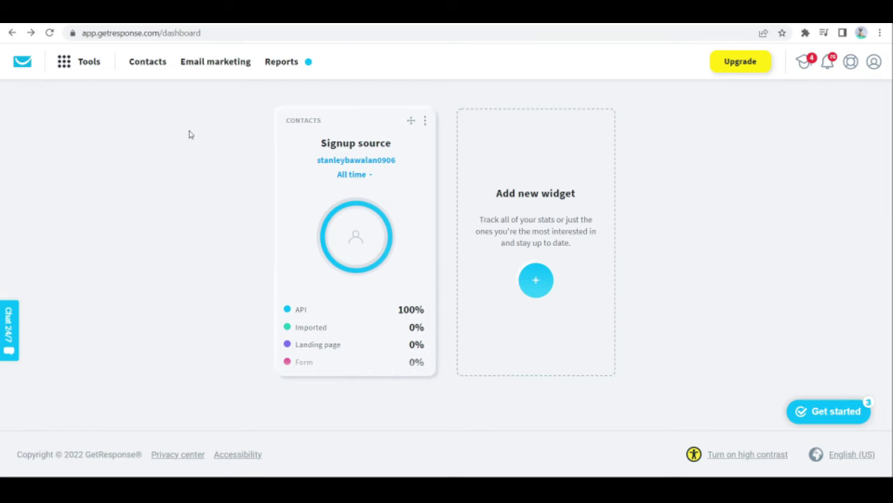
# - Go to the Contacts section to see the ketotips and default lists
pyautogui.click(149, 64)
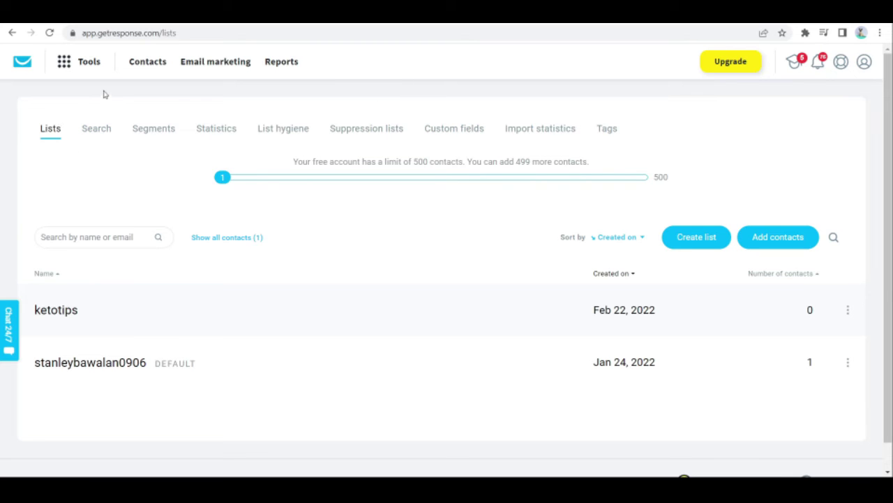
# - Switch to the contact Search view listing the account's single subscriber
pyautogui.click(109, 129)
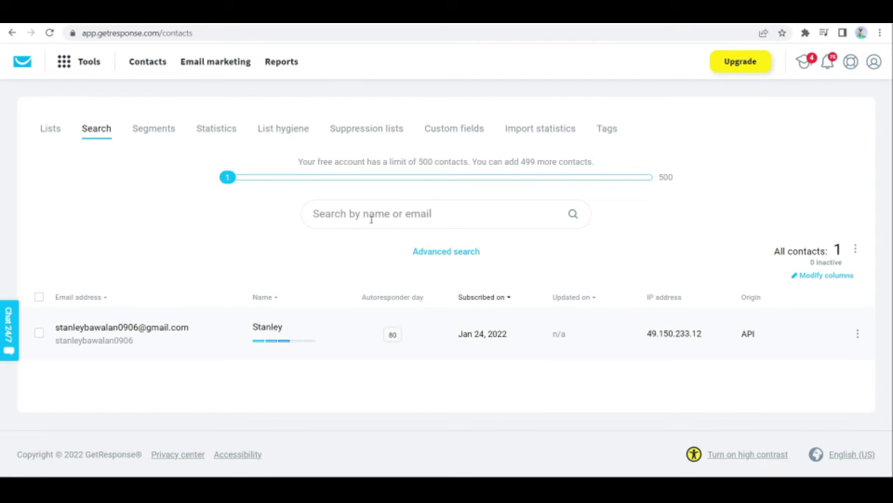
# - Return to the Lists view showing ketotips and the default list
pyautogui.click(51, 130)
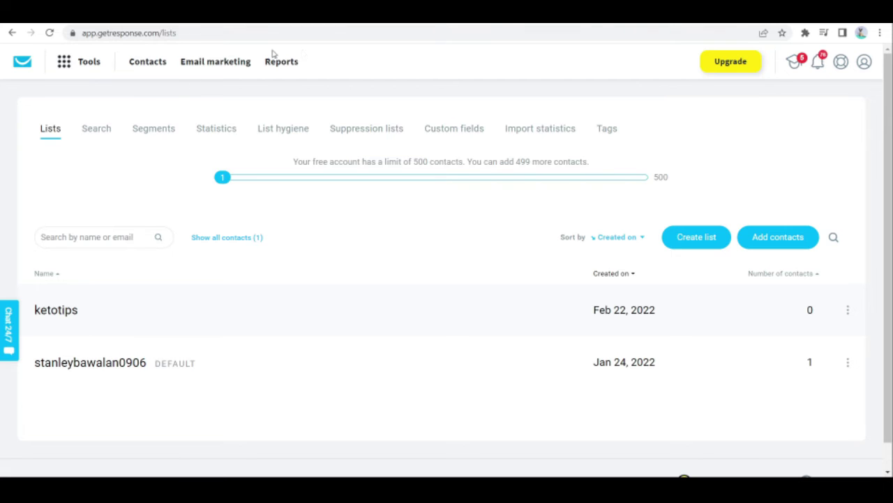
# - Move between the Segments and Lists tabs, check the ketotips list options, and end on Segments
pyautogui.click(135, 131)
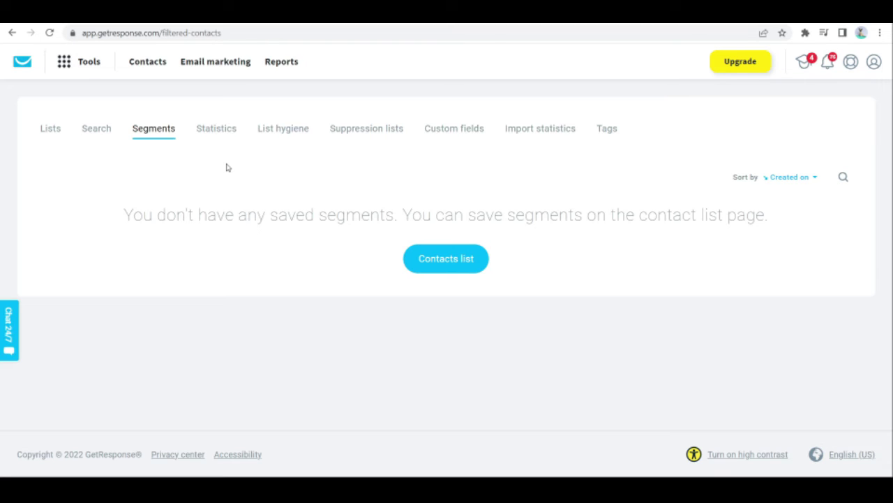
pyautogui.click(49, 131)
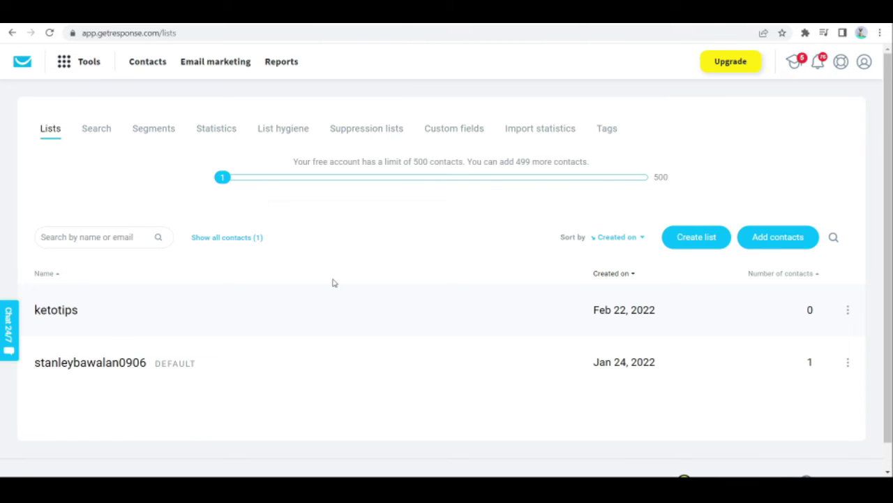
pyautogui.scroll(-1, 359, 333)
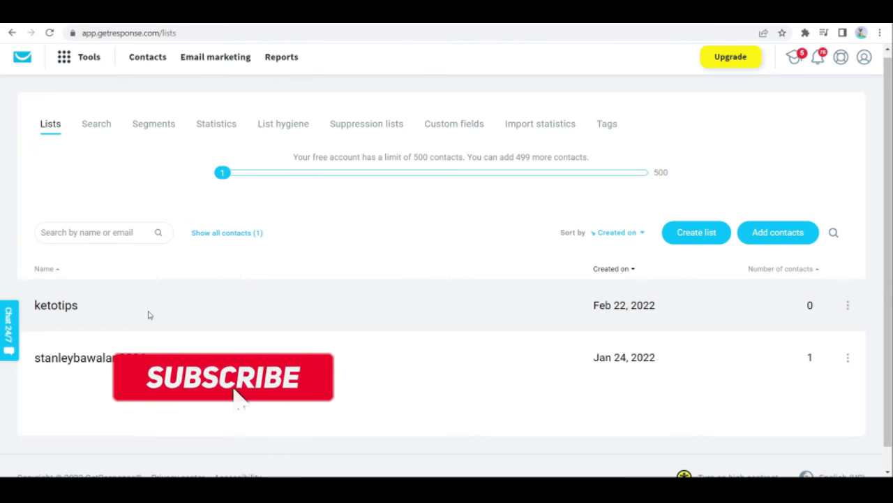
pyautogui.click(146, 137)
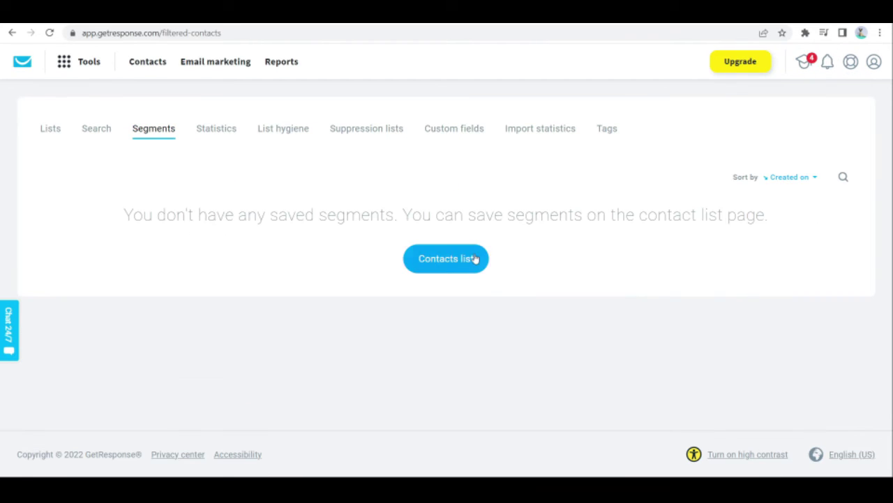
pyautogui.click(475, 259)
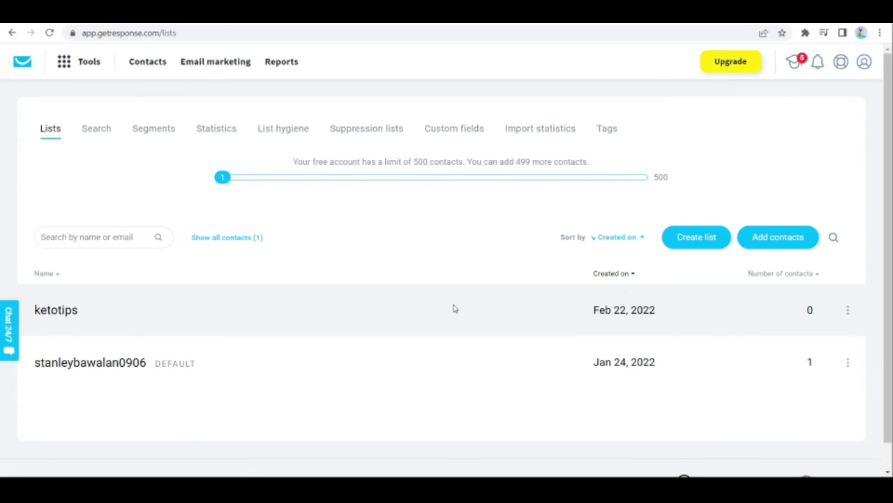
pyautogui.click(848, 312)
pyautogui.click(169, 133)
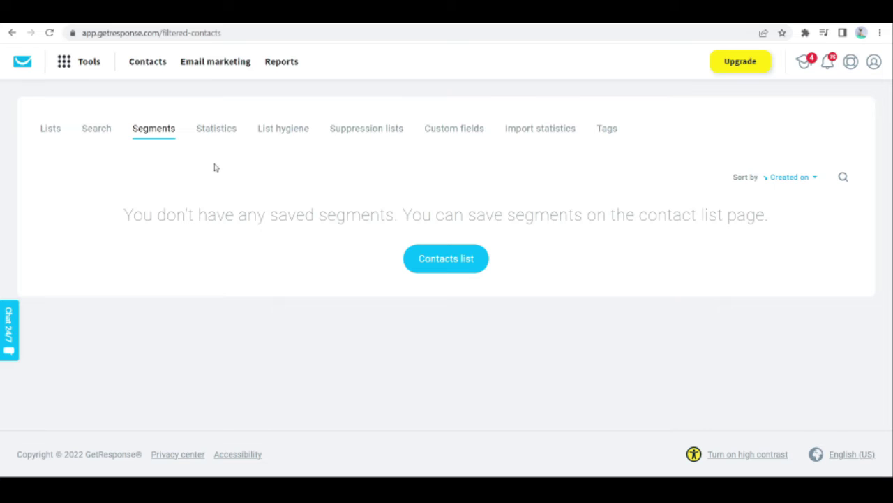
# - Scroll through the contact Statistics report, then go back to the Segments page
pyautogui.click(215, 128)
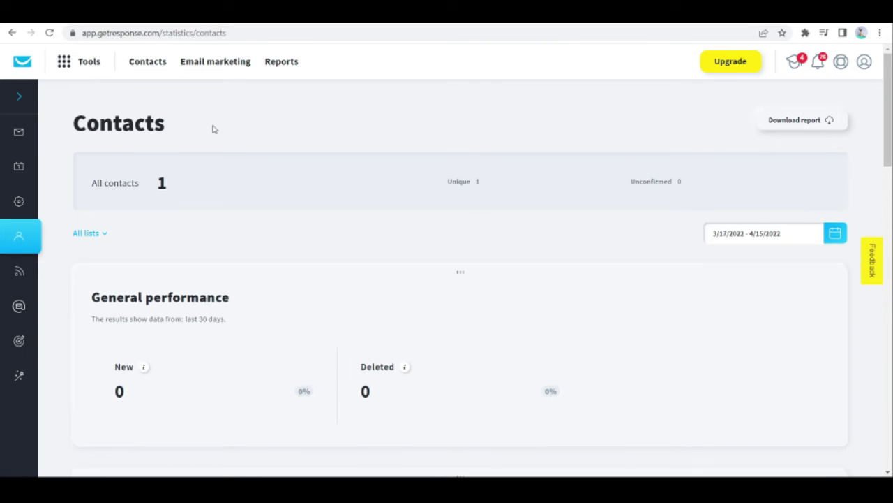
pyautogui.scroll(-5, 214, 129)
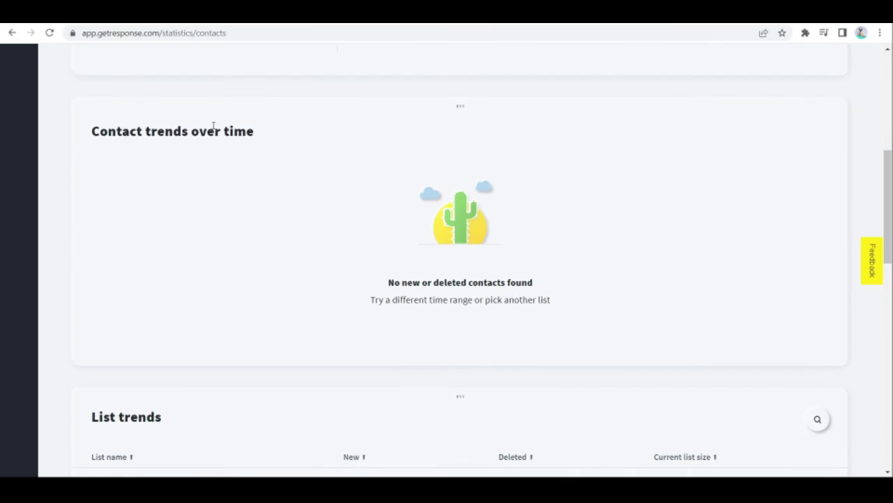
pyautogui.scroll(-8, 214, 129)
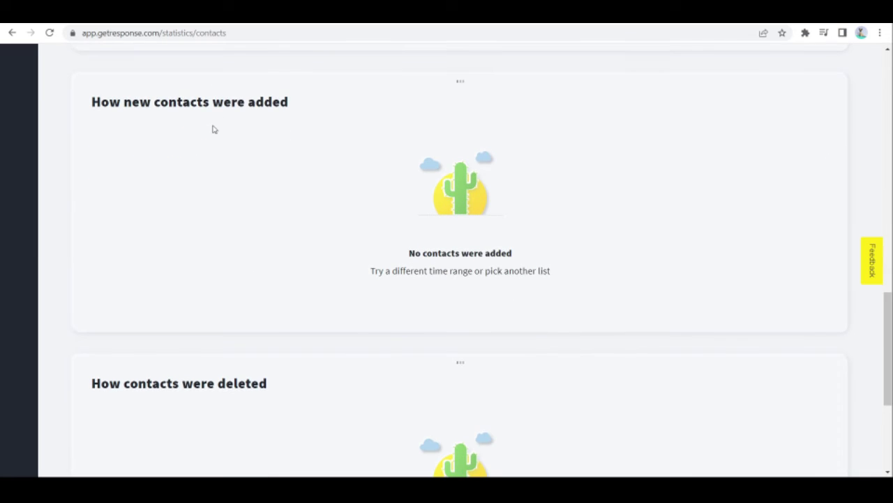
pyautogui.scroll(-3, 238, 219)
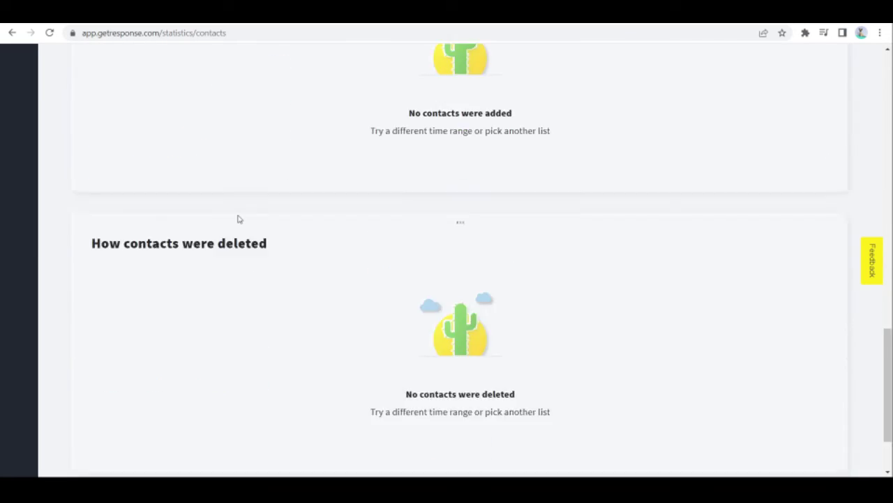
pyautogui.scroll(15, 238, 219)
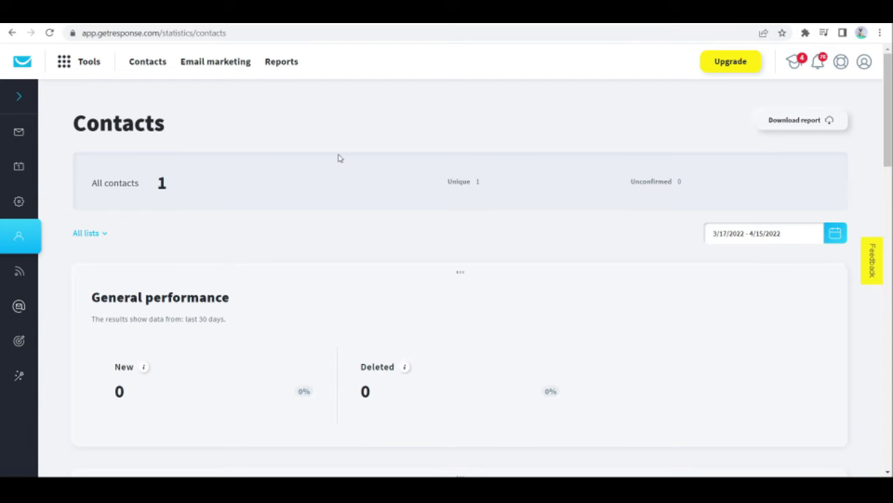
pyautogui.scroll(-1, 321, 295)
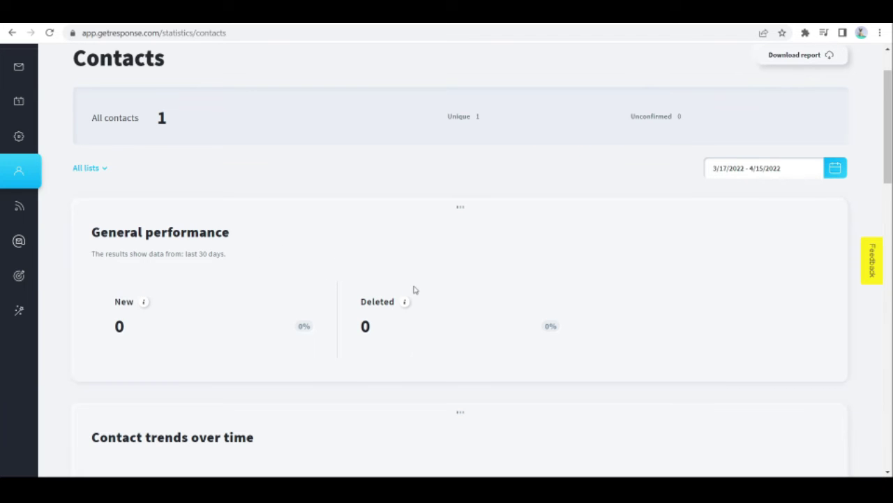
pyautogui.scroll(-2, 249, 369)
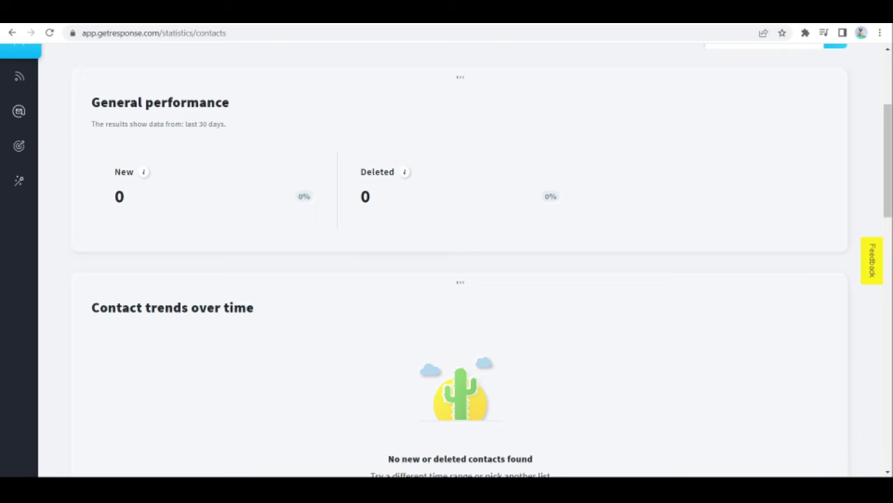
pyautogui.scroll(-1, 460, 258)
pyautogui.scroll(1, 461, 258)
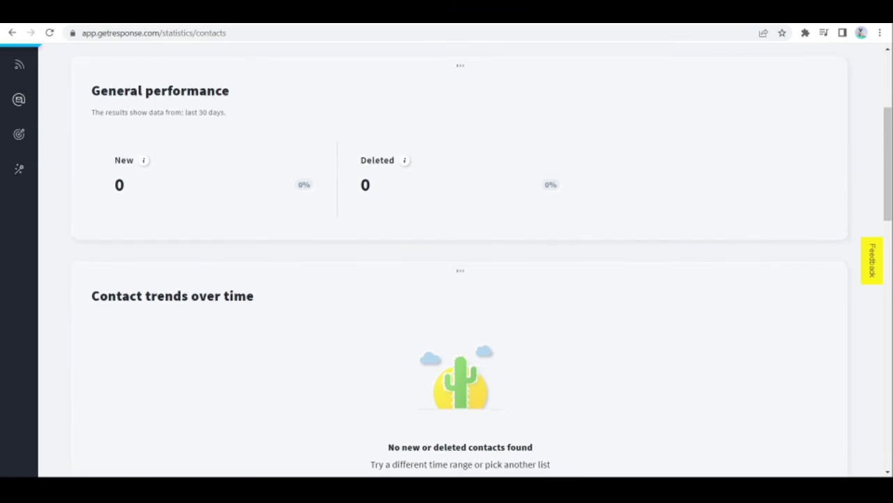
pyautogui.scroll(-1, 460, 258)
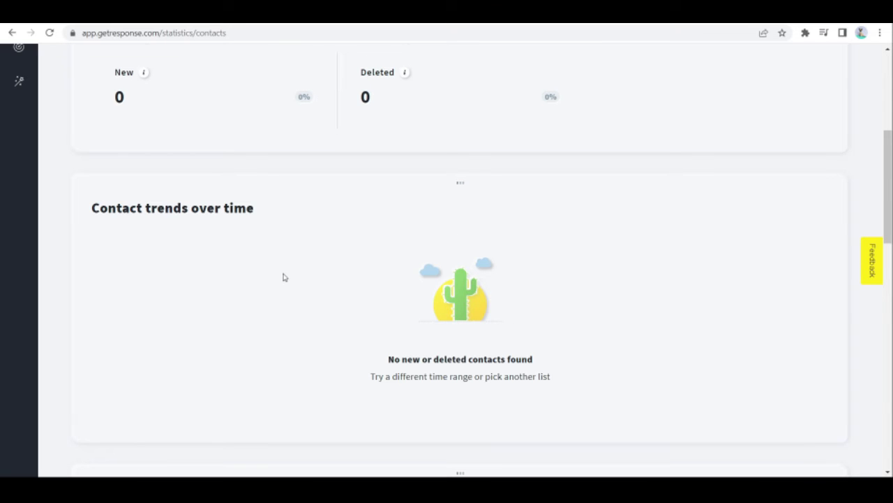
pyautogui.scroll(-3, 283, 278)
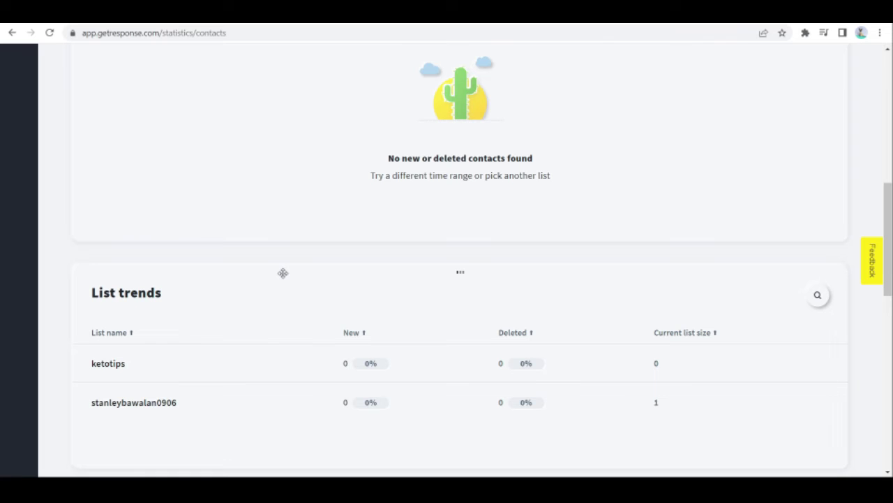
pyautogui.scroll(1, 283, 273)
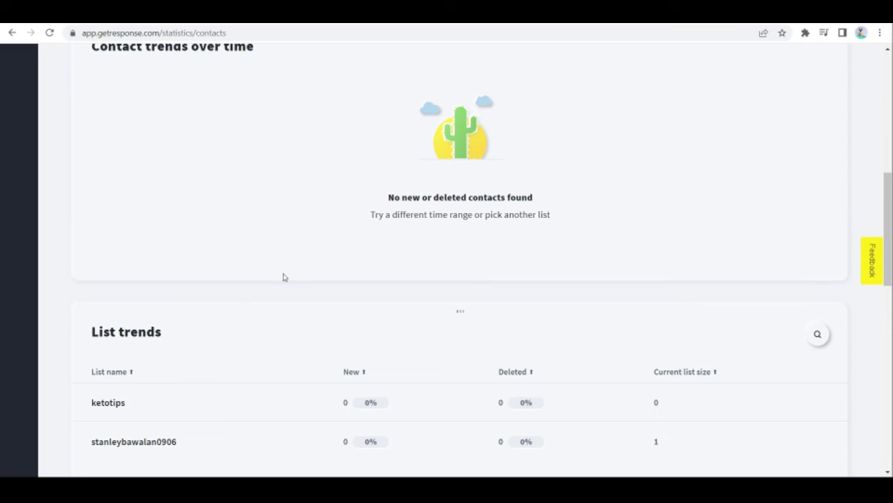
pyautogui.scroll(1, 283, 277)
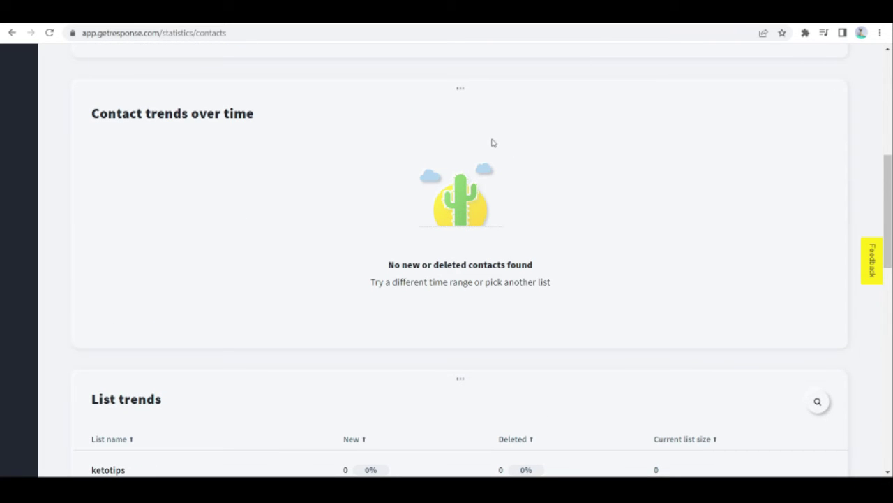
pyautogui.scroll(-1, 492, 142)
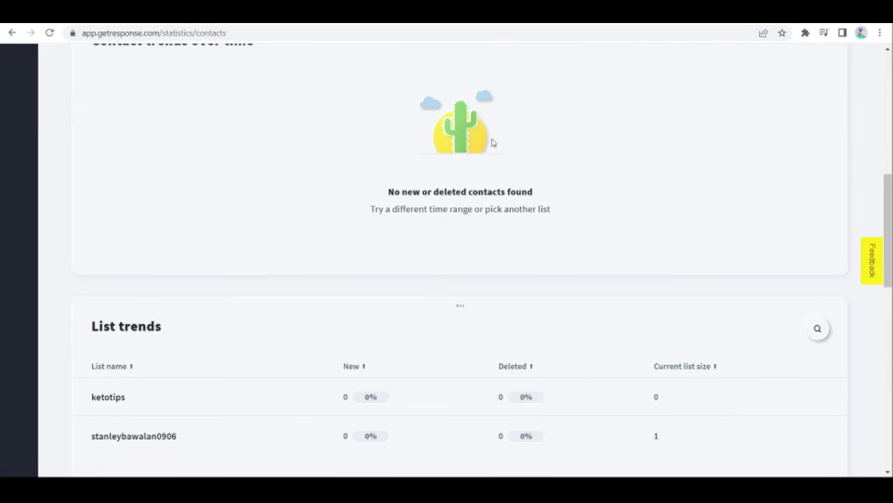
pyautogui.scroll(-1, 492, 142)
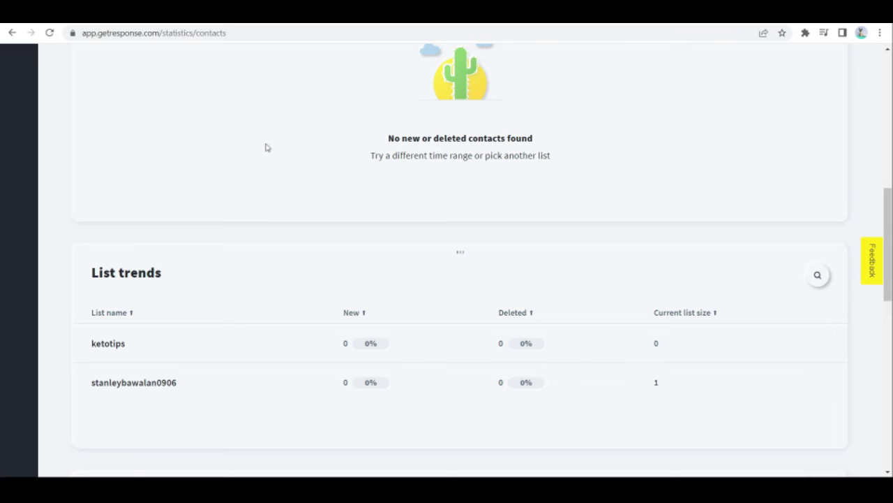
pyautogui.scroll(-5, 265, 147)
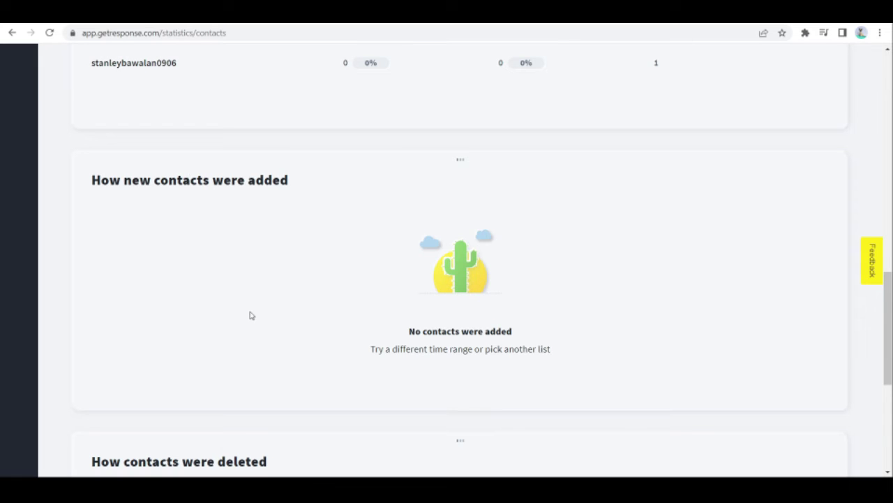
pyautogui.scroll(-4, 250, 315)
pyautogui.scroll(20, 250, 315)
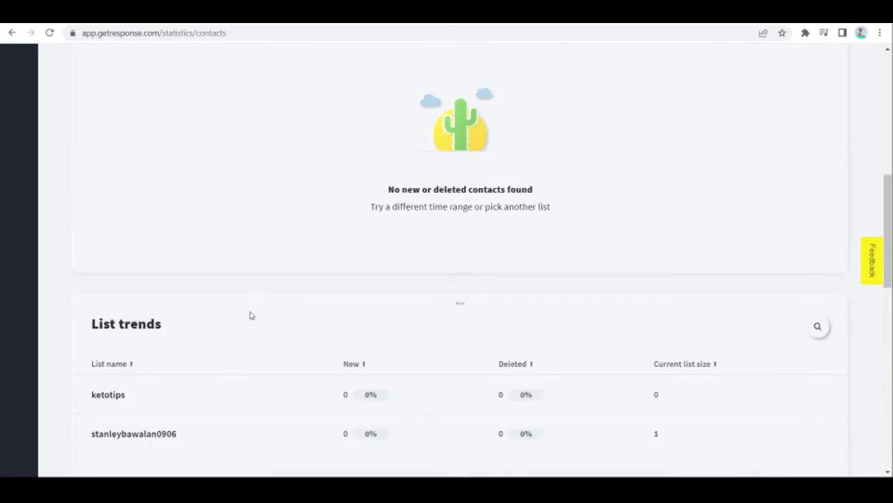
pyautogui.click(12, 33)
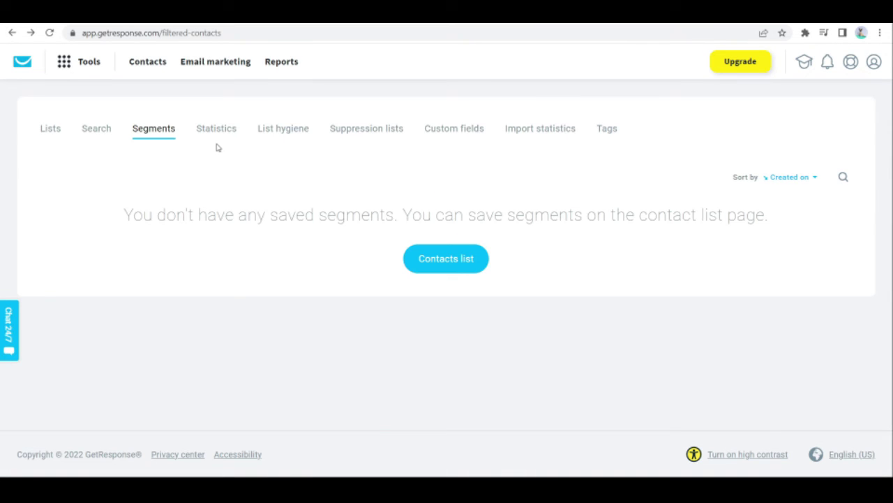
# - Open List hygiene to see the delete, block, and rule-based delete options
pyautogui.click(280, 136)
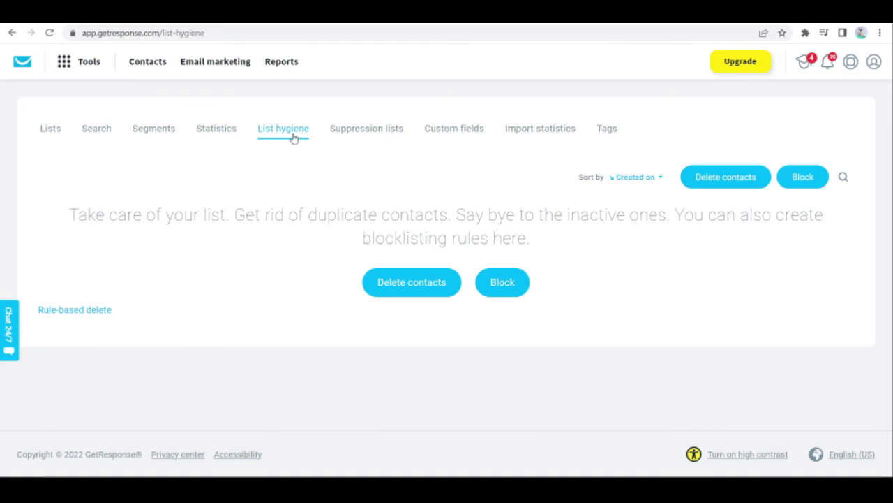
# - Go to Suppression lists and start creating a new suppression list
pyautogui.click(358, 128)
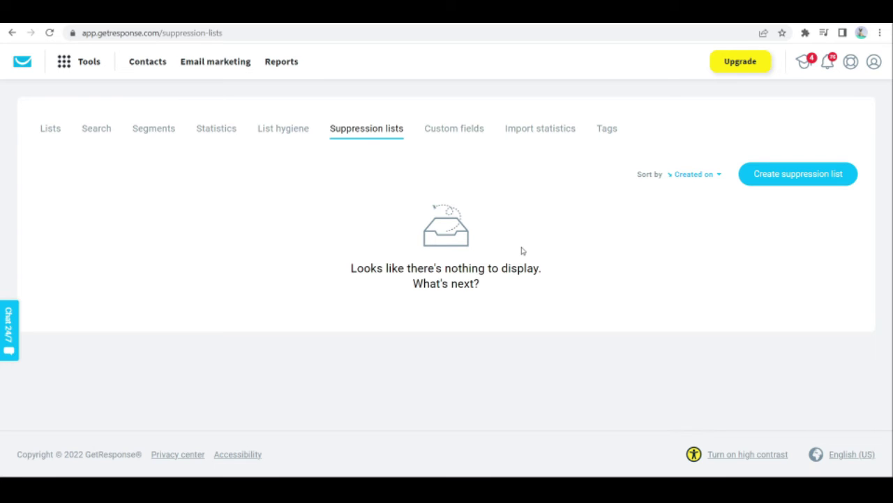
pyautogui.click(832, 171)
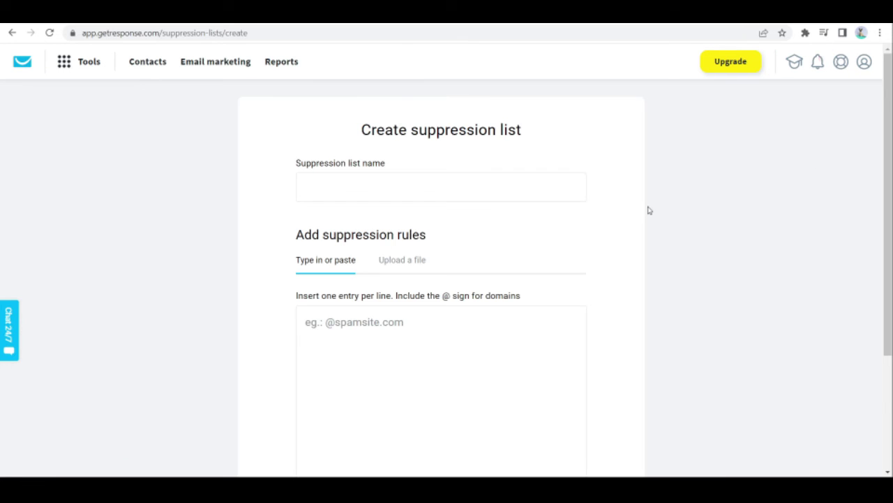
# - Cancel the unsaved suppression list form and start a new custom field under Custom fields
pyautogui.scroll(-1, 647, 210)
pyautogui.scroll(-1, 647, 210)
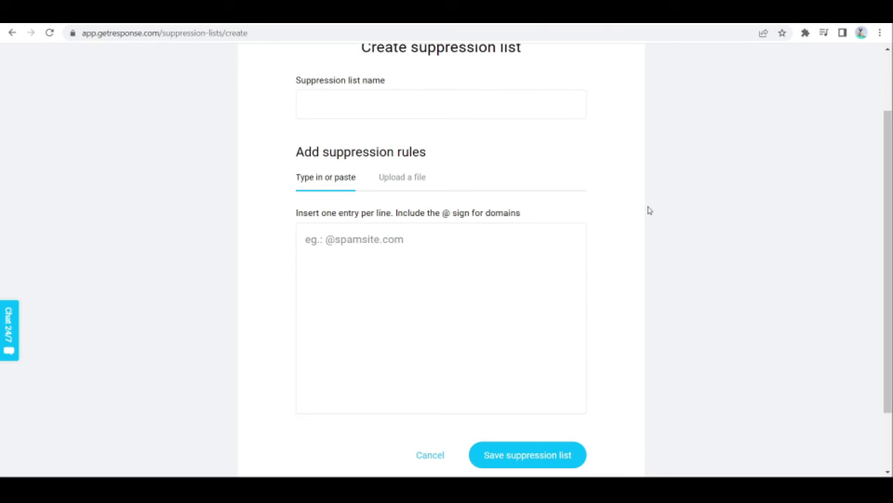
pyautogui.click(352, 103)
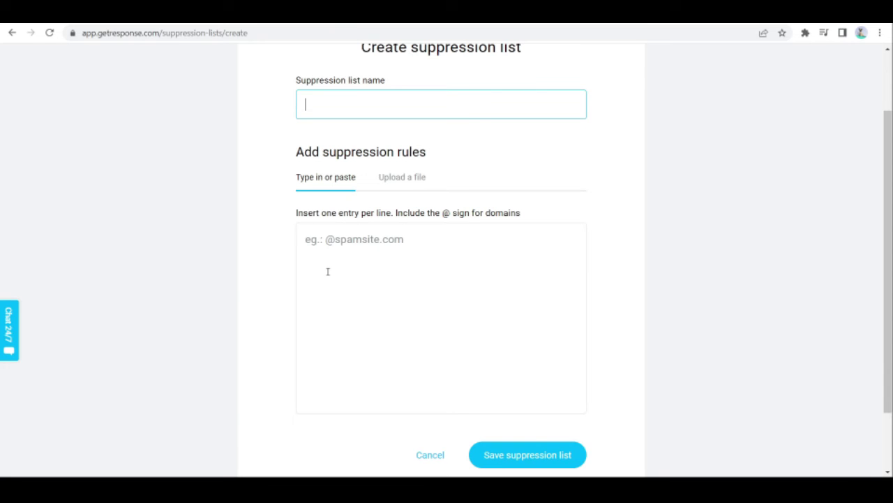
pyautogui.click(428, 452)
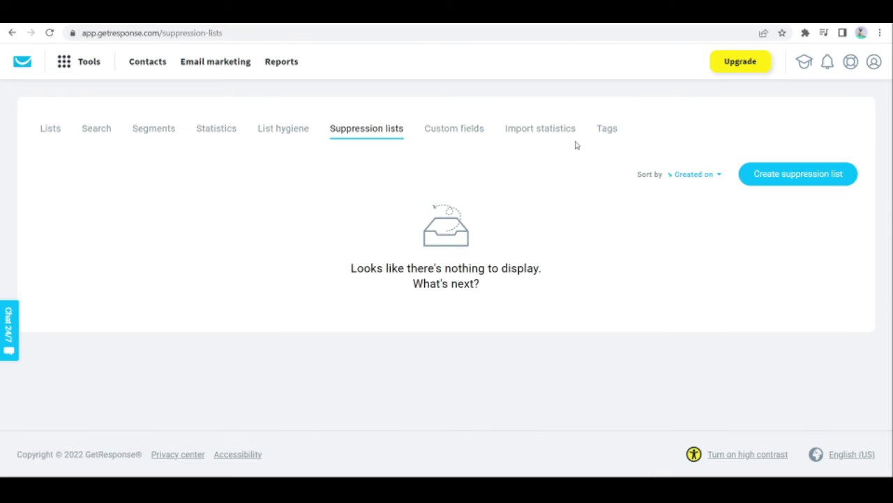
pyautogui.click(475, 131)
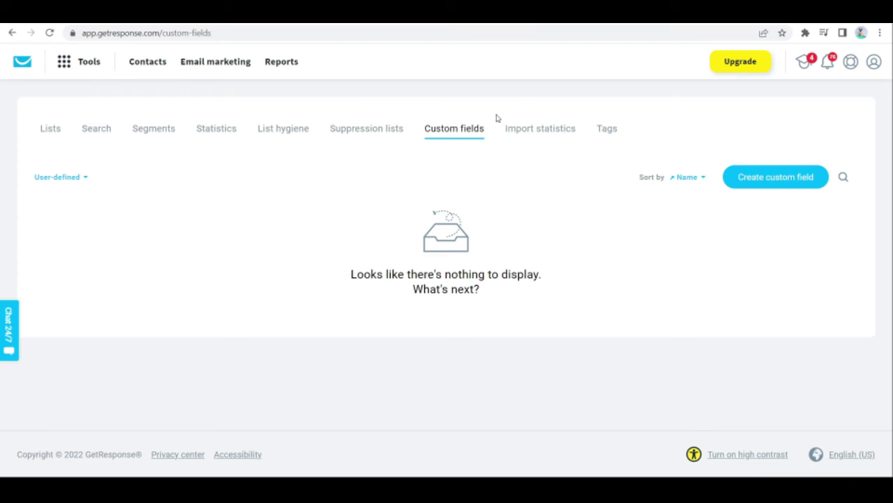
pyautogui.click(747, 178)
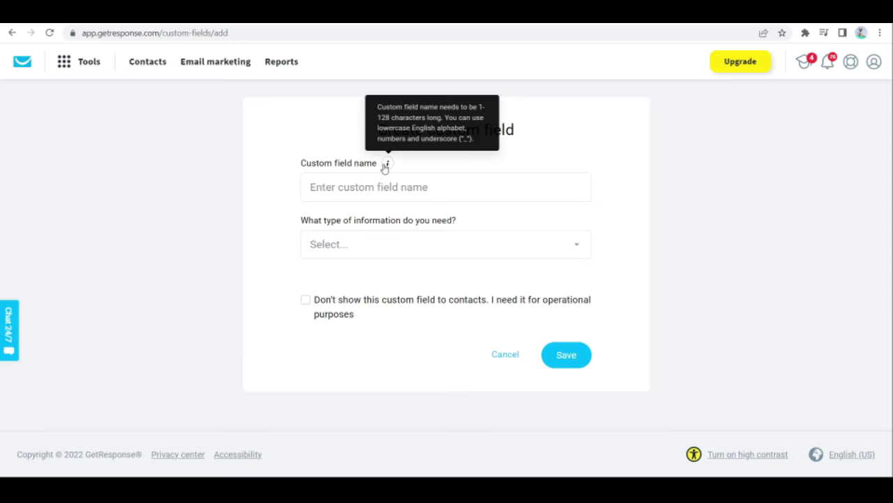
pyautogui.moveTo(387, 168)
pyautogui.click(397, 187)
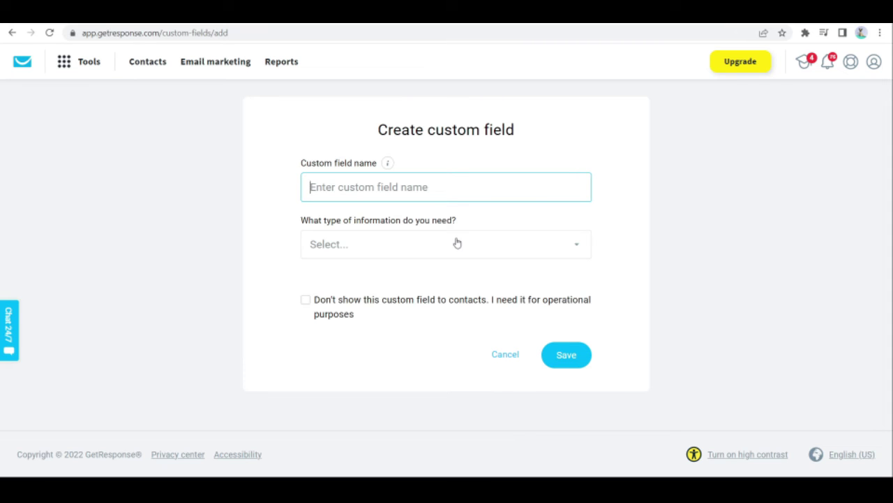
pyautogui.click(507, 356)
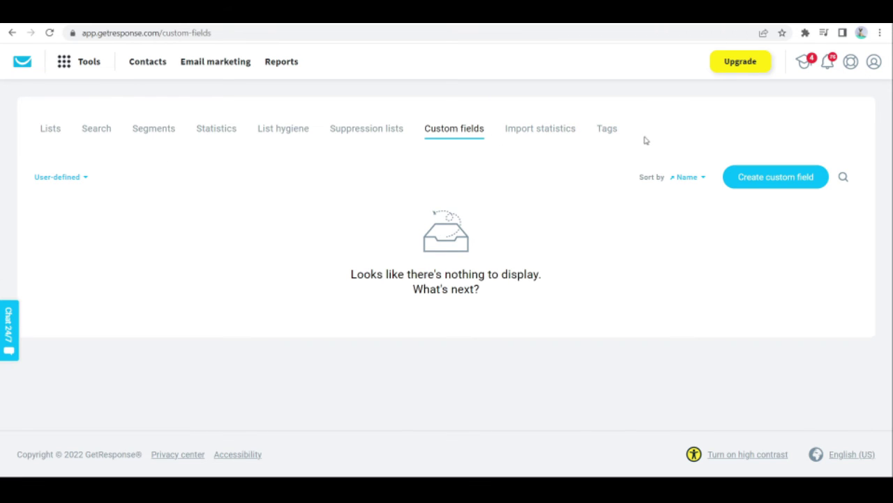
# - Go to Email marketing to view the empty Newsletters page
pyautogui.click(227, 61)
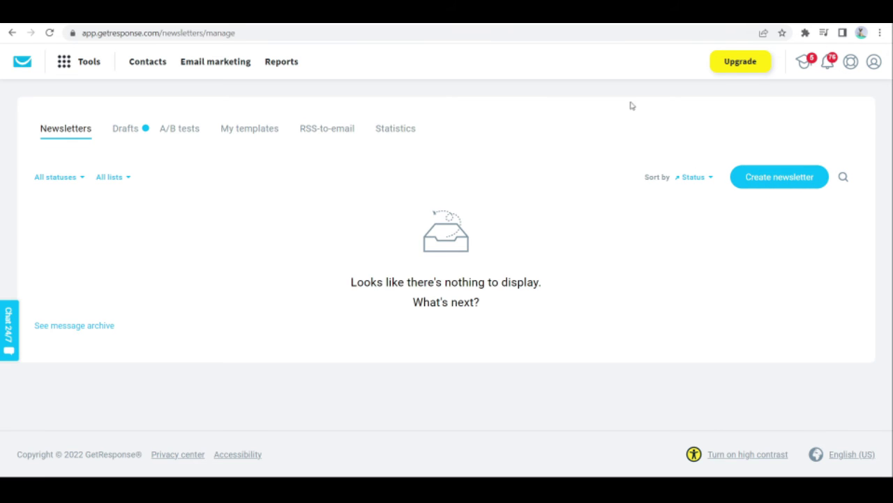
# - Start a new newsletter and view the From email options without changing them
pyautogui.click(785, 182)
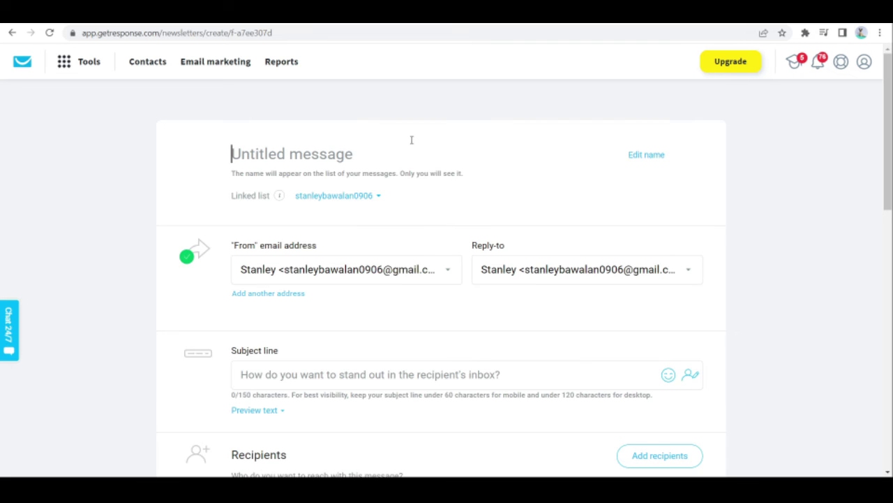
pyautogui.scroll(-1, 362, 193)
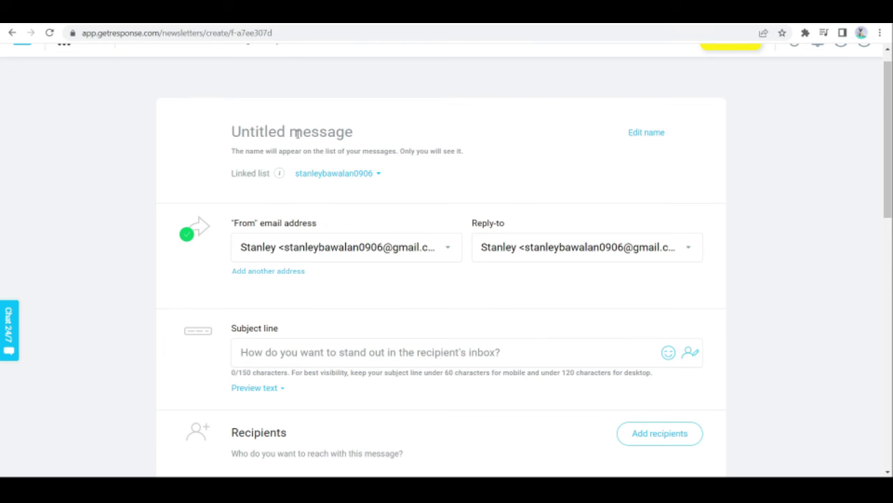
pyautogui.scroll(-1, 332, 207)
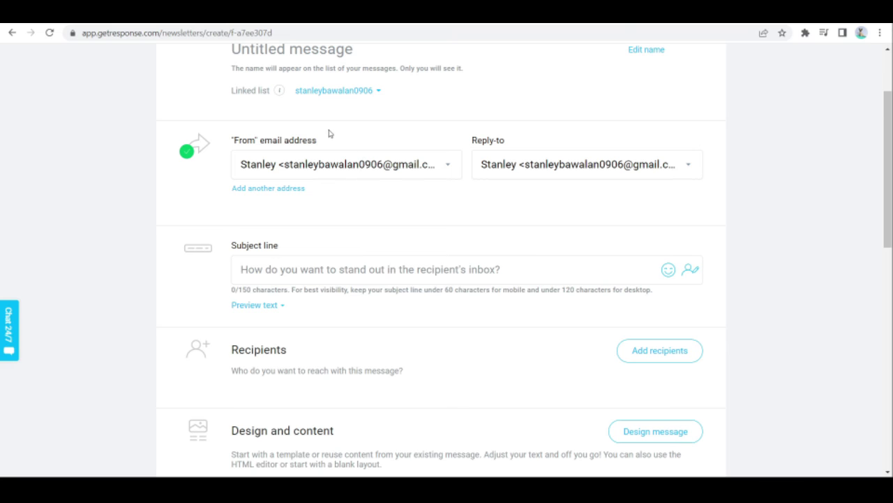
pyautogui.click(447, 169)
pyautogui.click(479, 199)
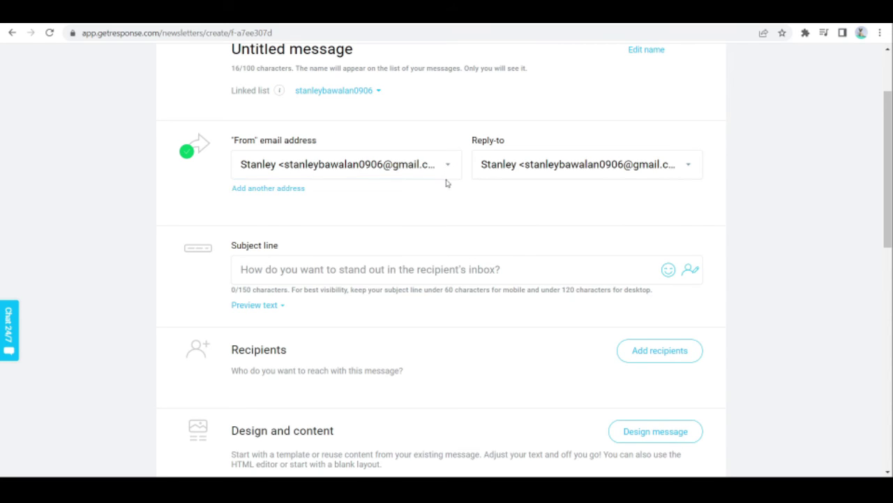
# - Leave the subject line empty so it is flagged required, then bring up recipient list selection
pyautogui.scroll(2, 300, 142)
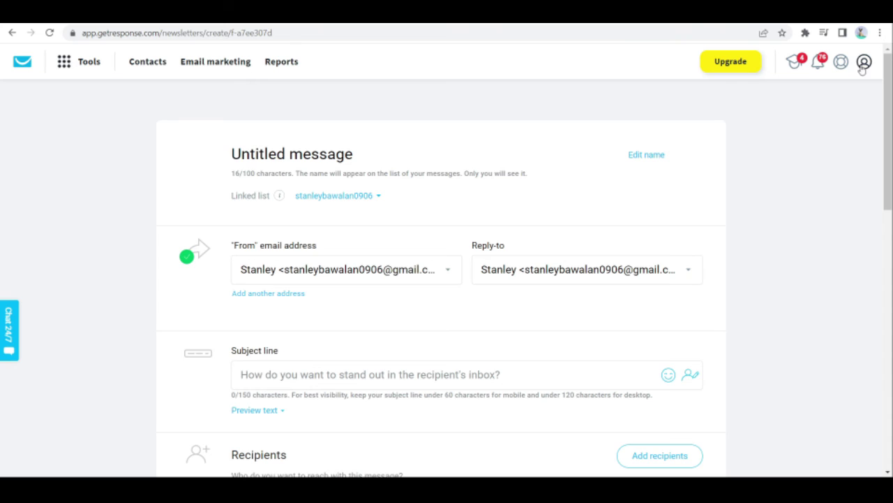
pyautogui.scroll(-1, 739, 193)
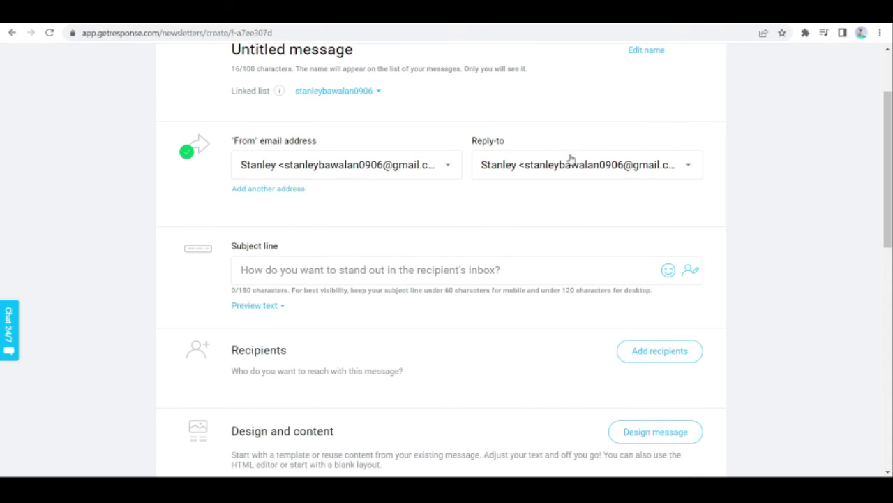
pyautogui.scroll(-1, 426, 265)
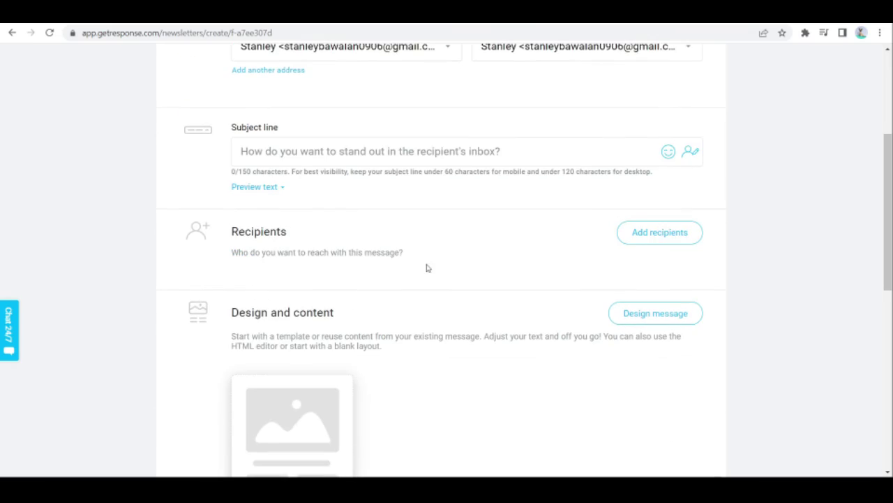
pyautogui.click(313, 146)
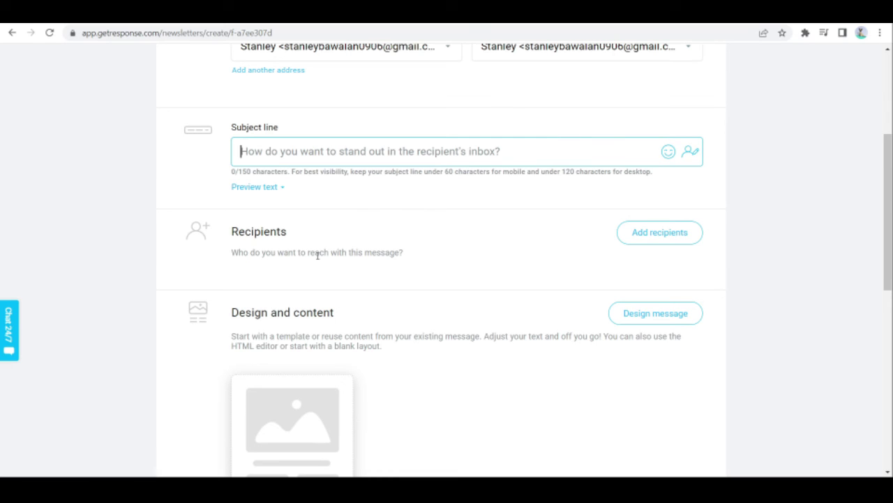
pyautogui.click(391, 198)
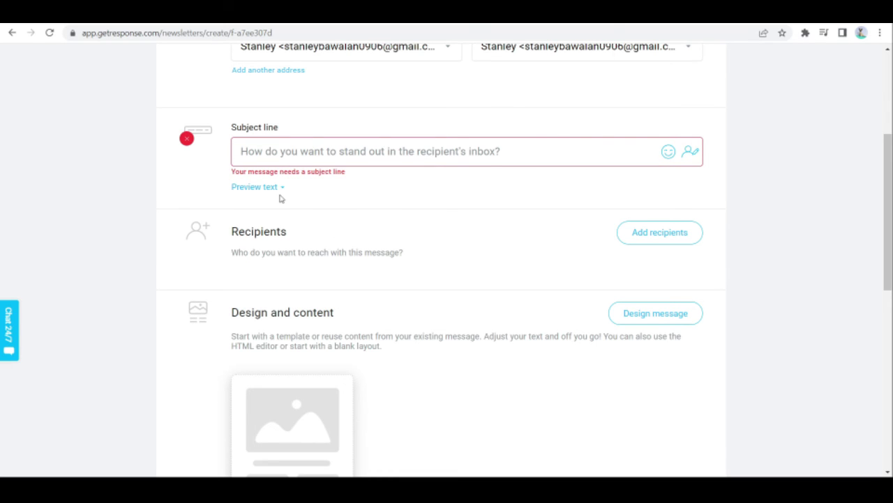
pyautogui.click(666, 246)
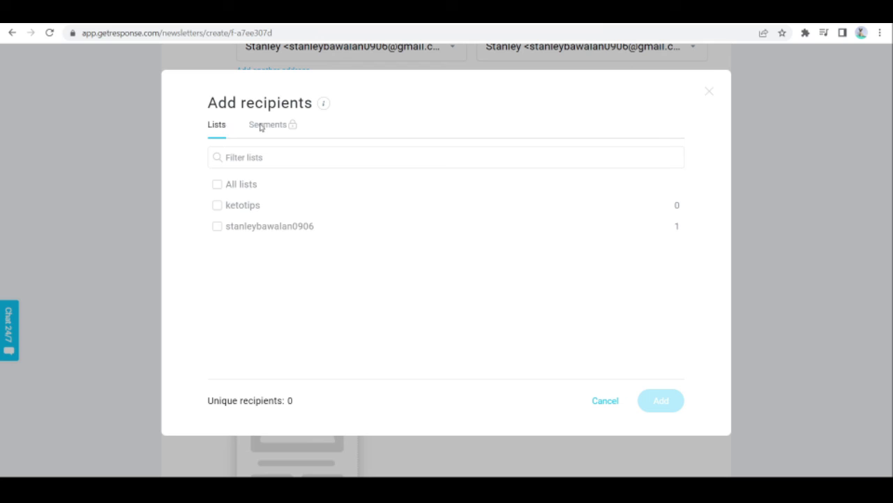
# - Close the Add recipients dialog without selecting any lists, leaving zero recipients
pyautogui.moveTo(292, 128)
pyautogui.click(742, 89)
pyautogui.scroll(-5, 527, 175)
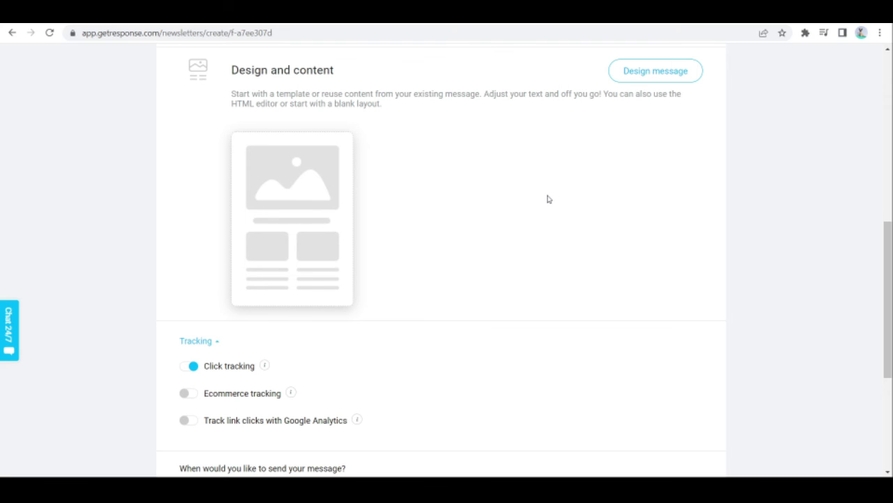
pyautogui.scroll(-2, 548, 199)
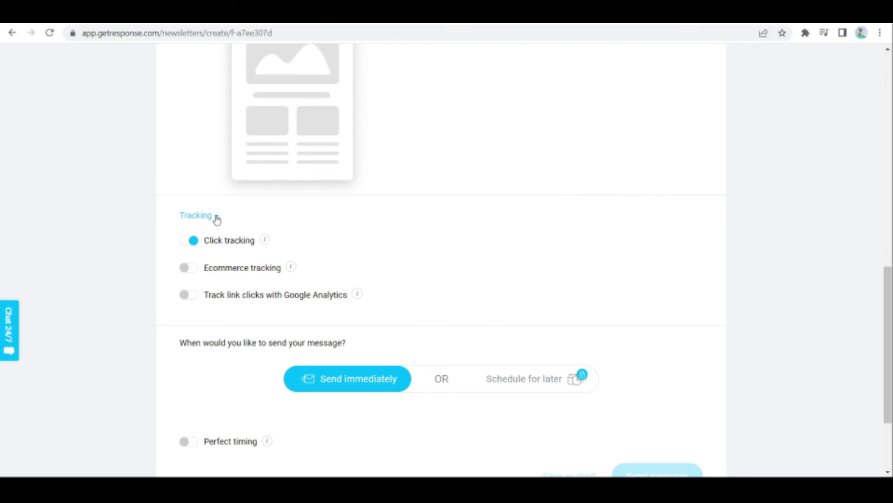
pyautogui.scroll(3, 395, 163)
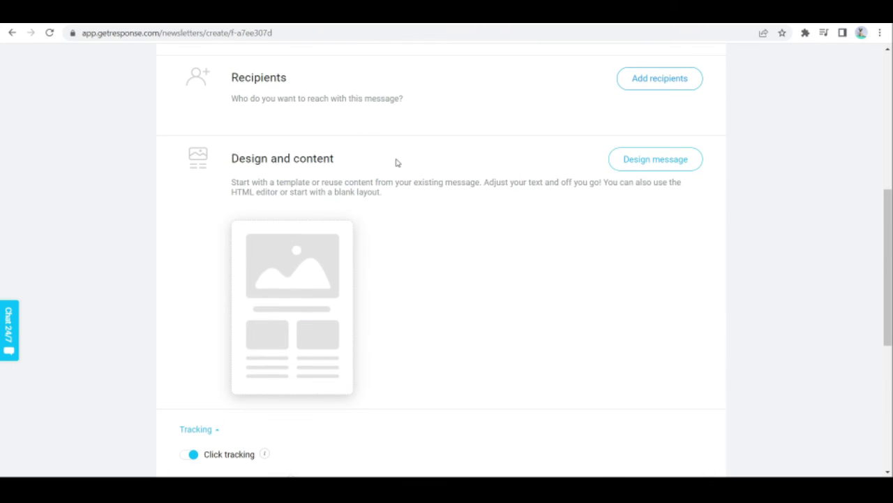
pyautogui.scroll(-3, 395, 163)
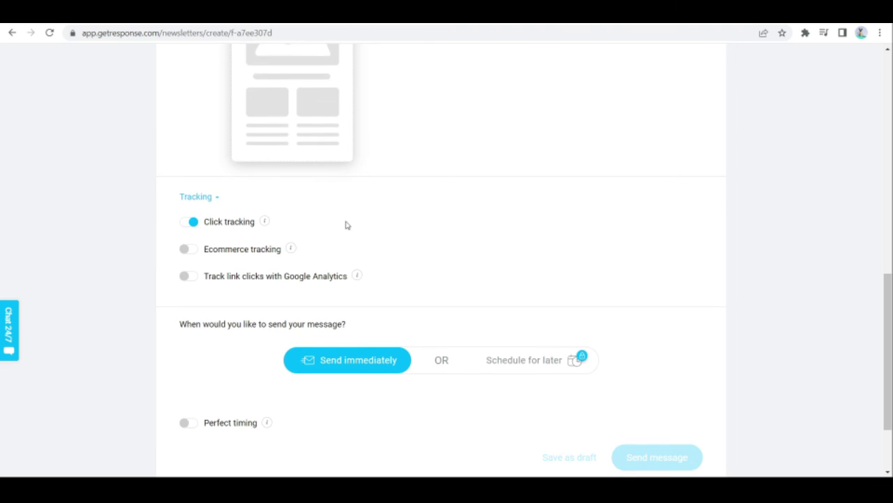
pyautogui.moveTo(263, 227)
pyautogui.moveTo(291, 252)
pyautogui.scroll(3, 553, 207)
pyautogui.scroll(-5, 553, 207)
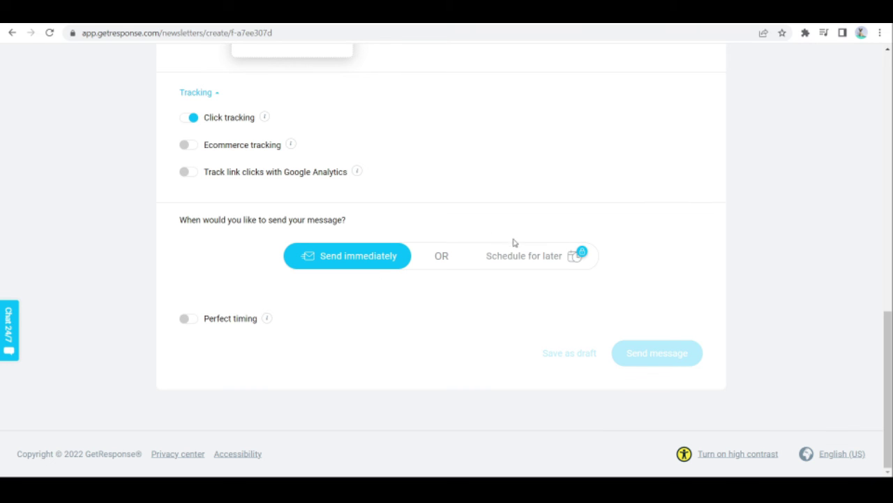
pyautogui.moveTo(518, 259)
pyautogui.scroll(12, 612, 436)
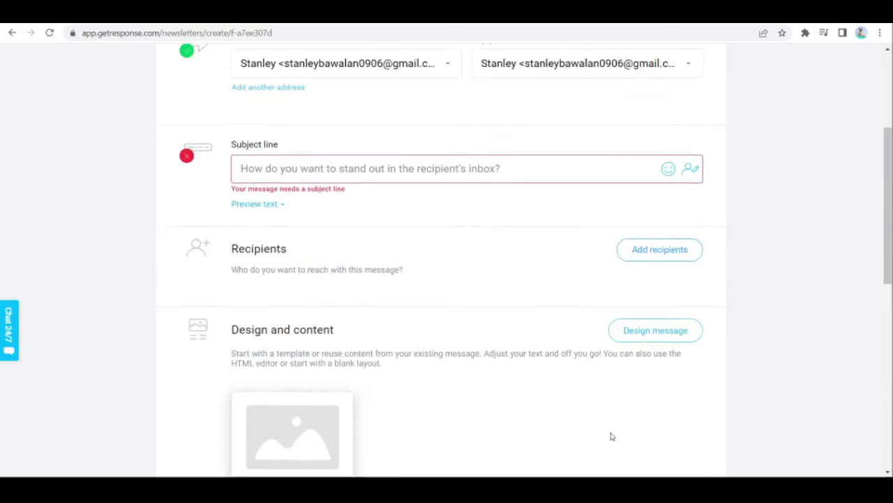
# - Leave the unsaved newsletter form via browser Back to reach the Newsletters overview
pyautogui.scroll(-1, 611, 436)
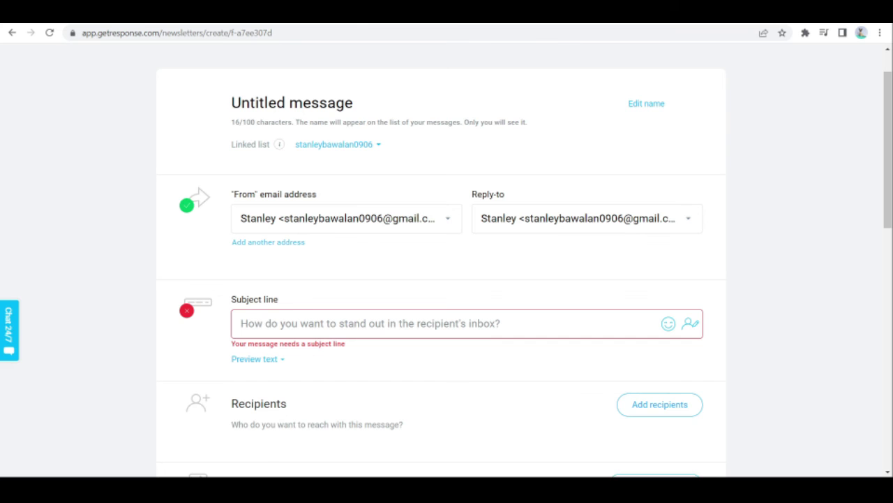
pyautogui.scroll(1, 630, 442)
pyautogui.scroll(-3, 425, 231)
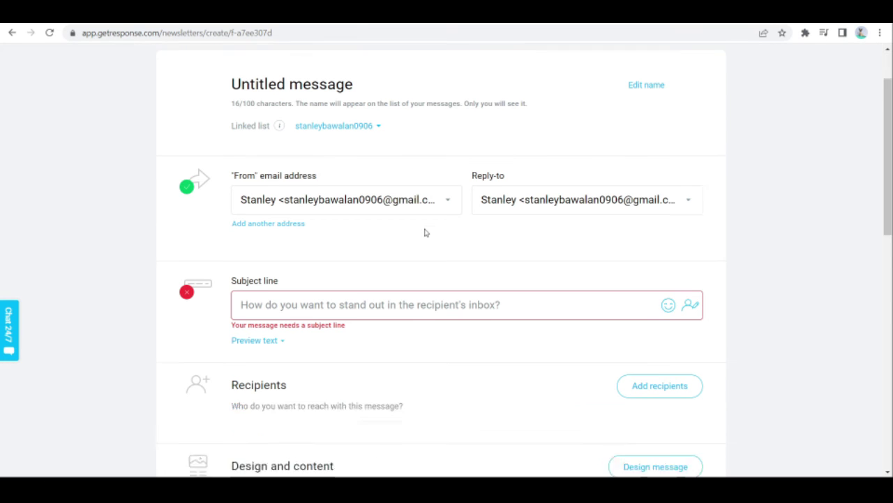
pyautogui.scroll(3, 425, 231)
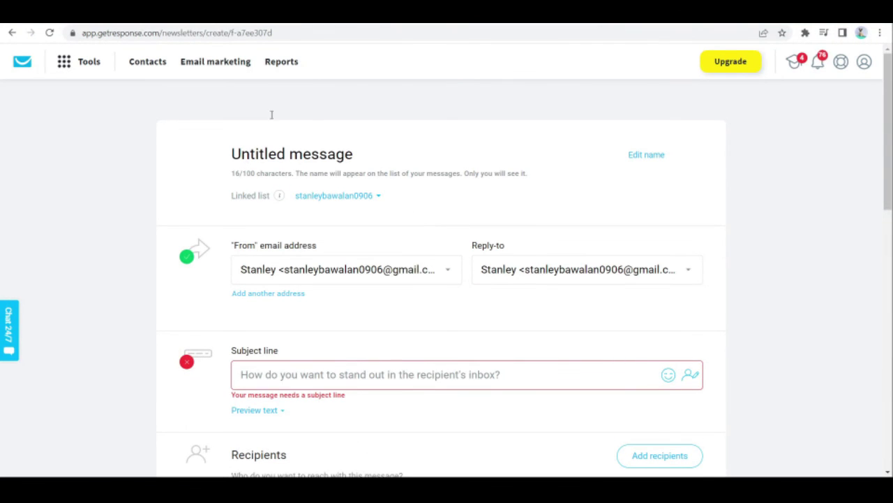
pyautogui.click(13, 33)
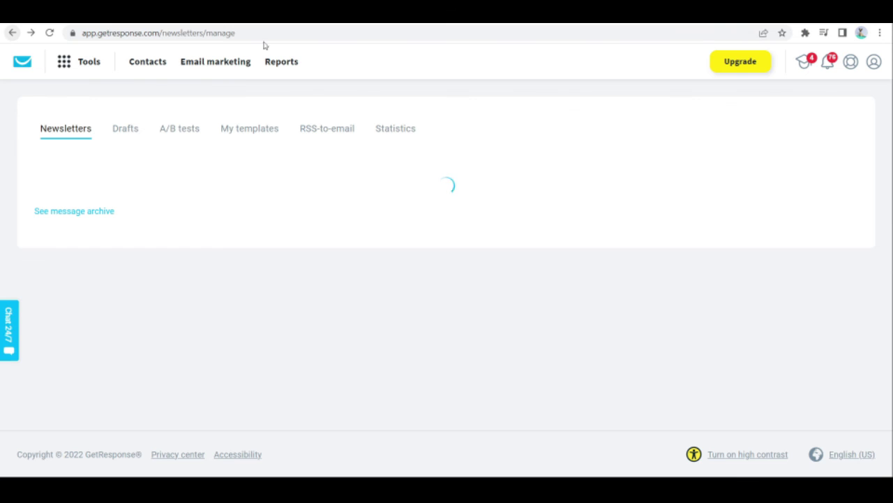
# - Check the empty A/B tests list, then view the My templates page
pyautogui.click(174, 129)
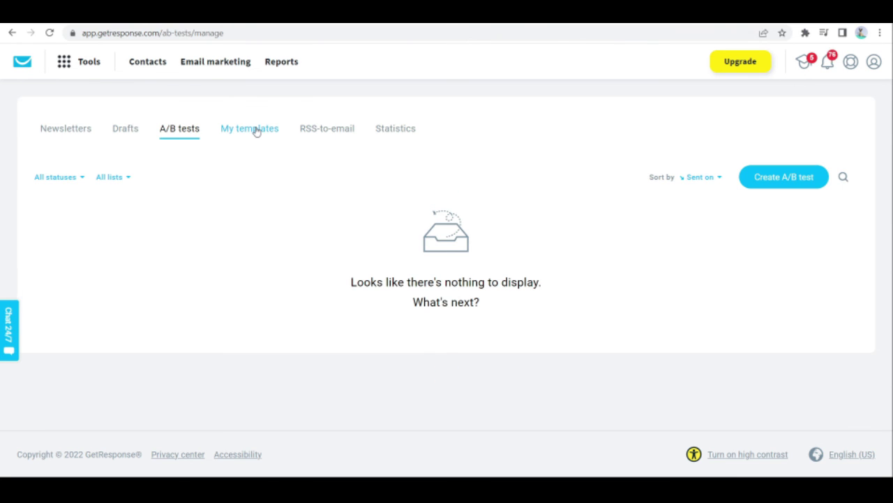
pyautogui.click(256, 129)
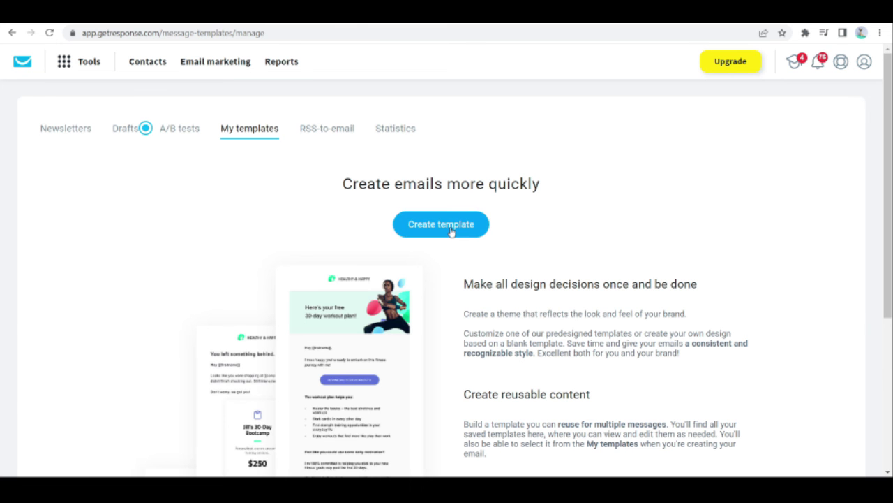
pyautogui.scroll(-4, 451, 232)
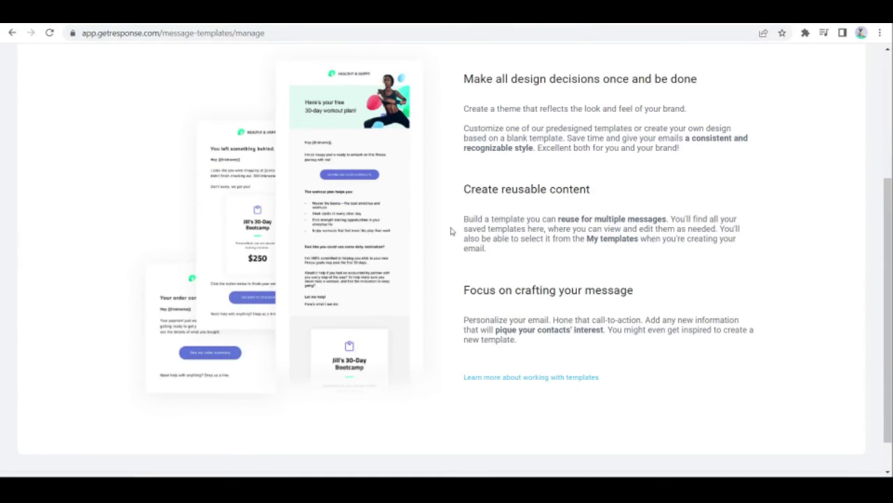
pyautogui.scroll(2, 451, 231)
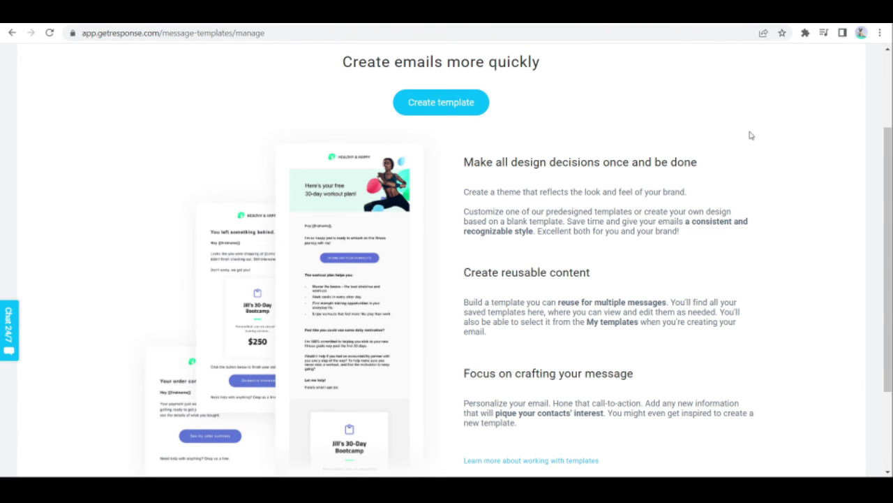
pyautogui.scroll(2, 750, 135)
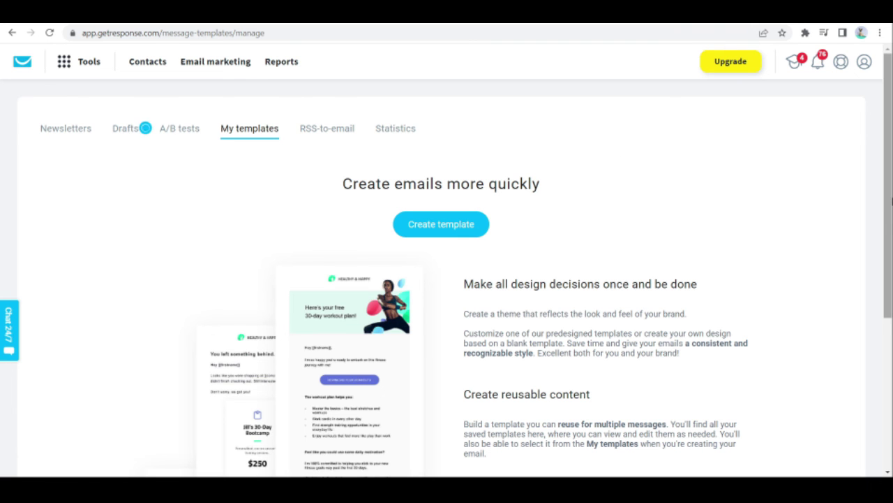
pyautogui.scroll(-3, 466, 179)
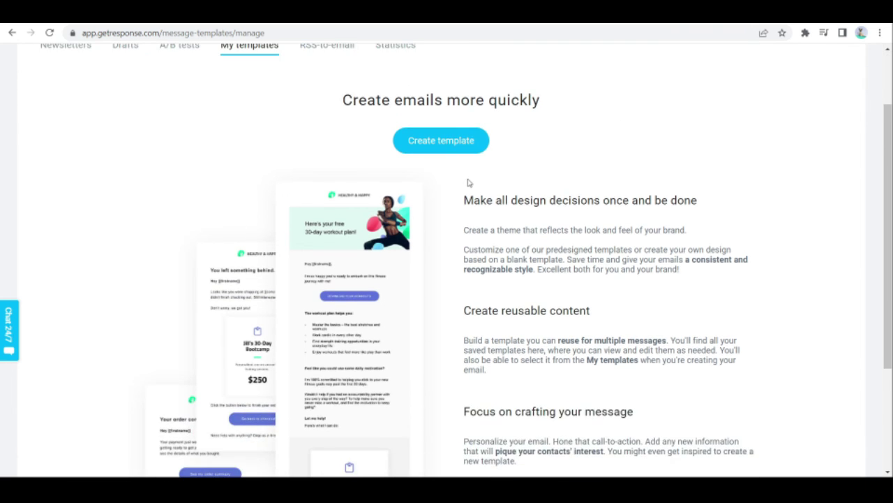
pyautogui.scroll(2, 466, 180)
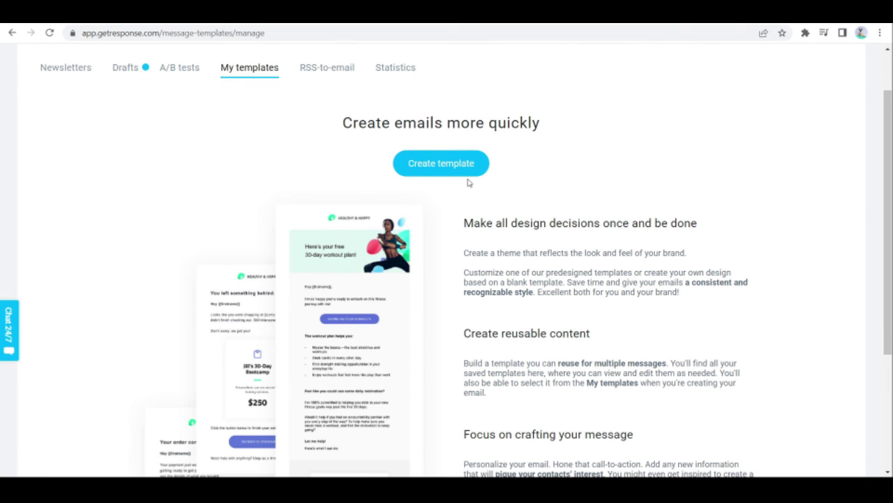
pyautogui.scroll(1, 467, 182)
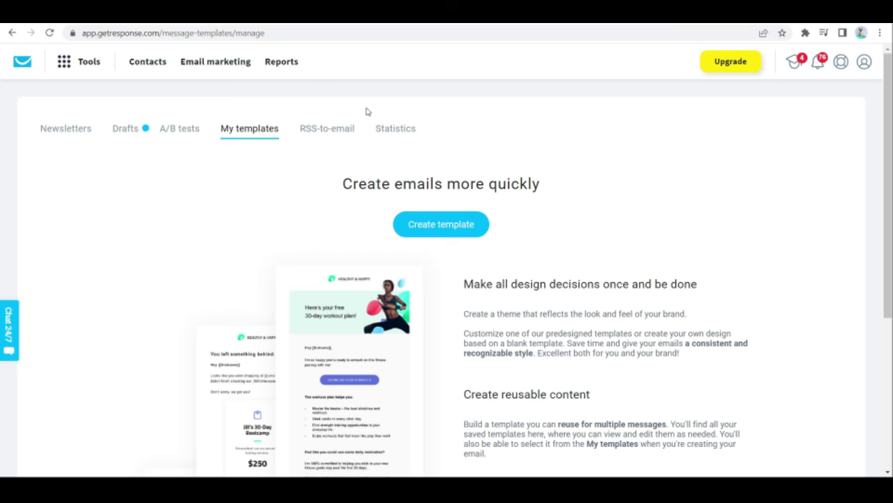
# - Open the Newsletters Statistics tab to see its empty state
pyautogui.click(397, 131)
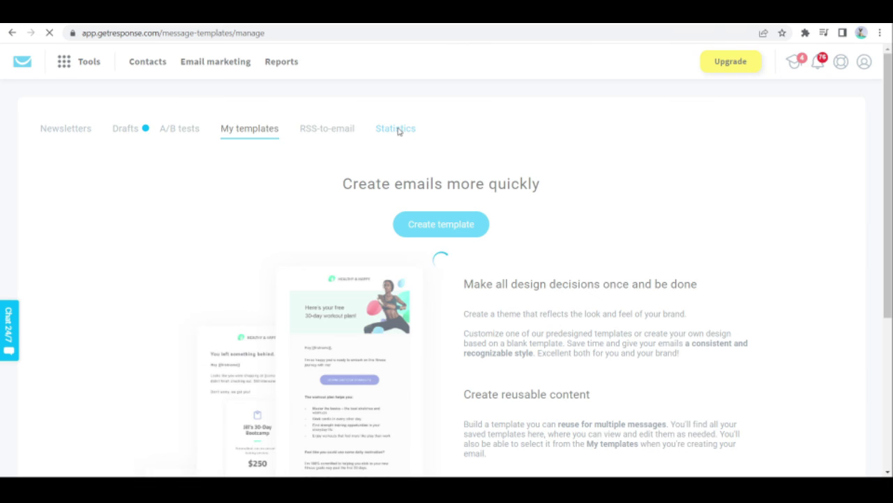